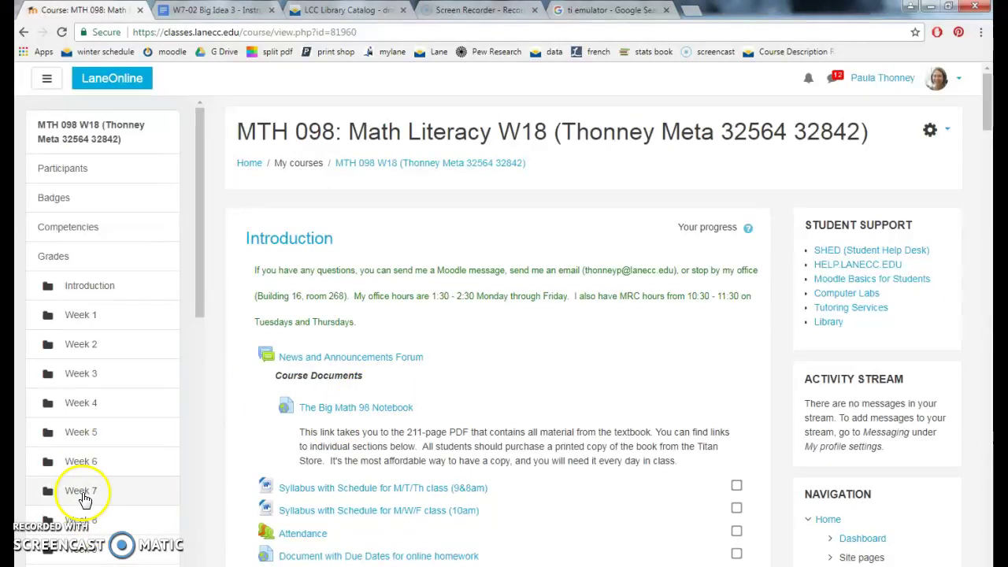
- Go to the Week 8 section and open the 'Weighted Means - Grade Point Average' resource
left_click(82, 518)
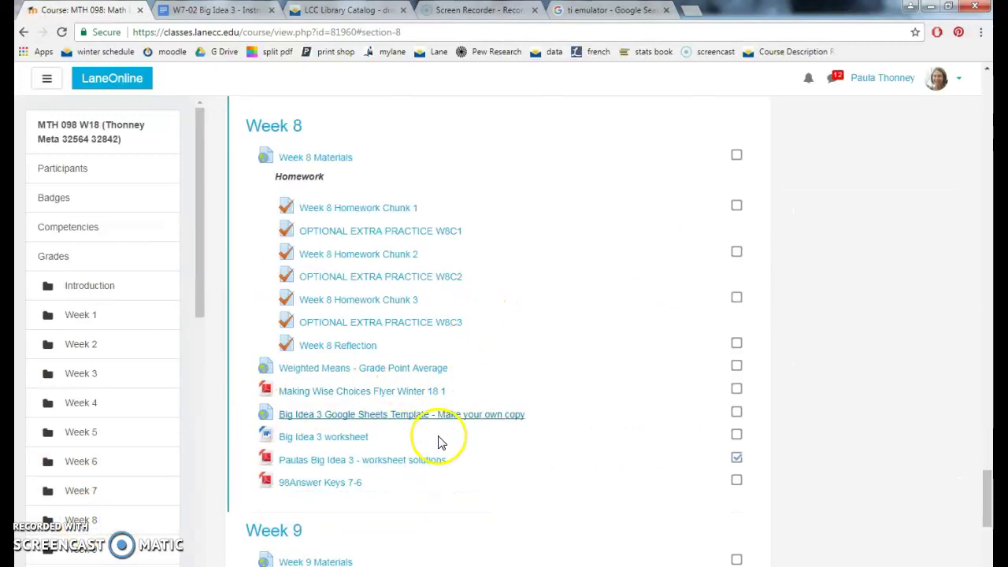
left_click(46, 79)
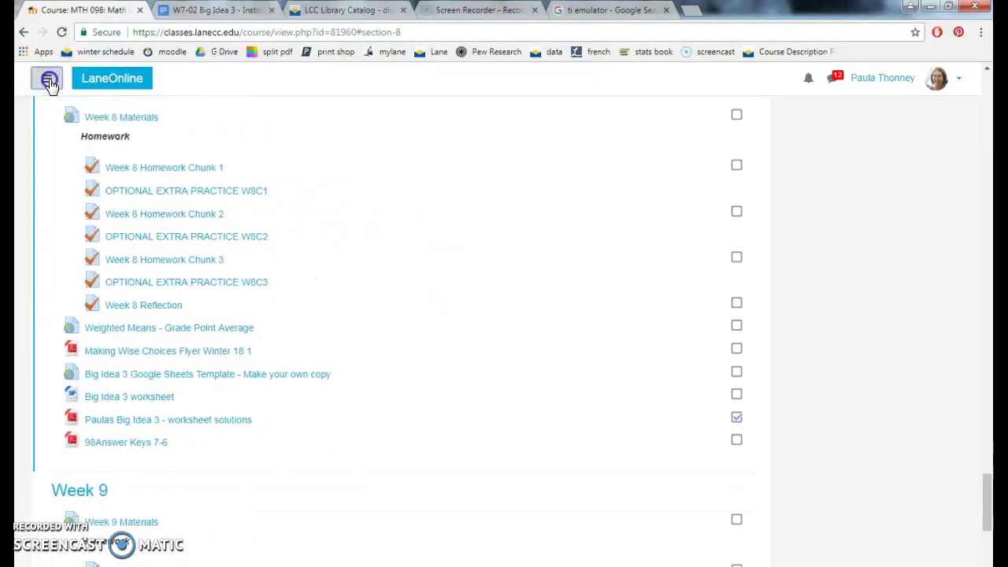
left_click(47, 78)
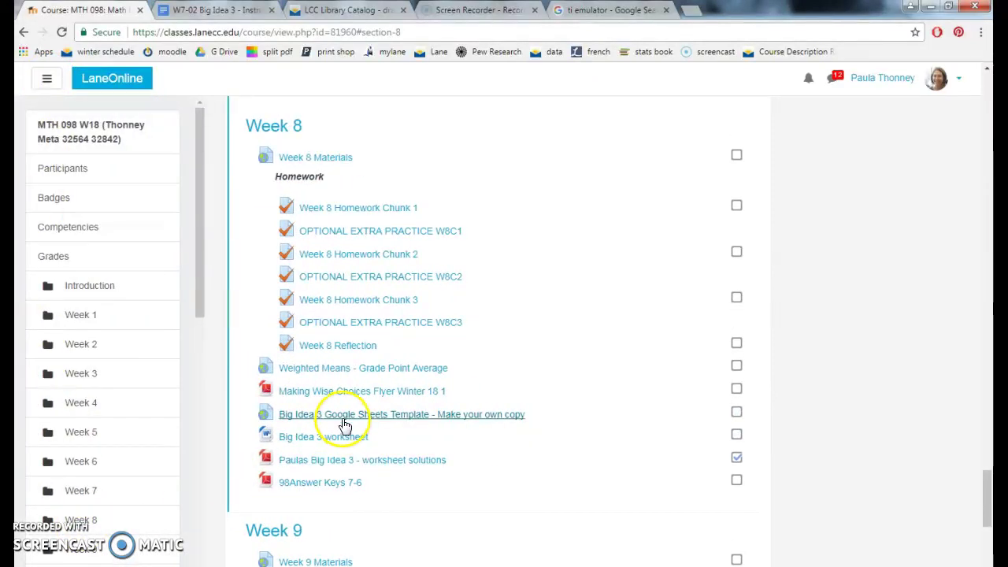
left_click(336, 371)
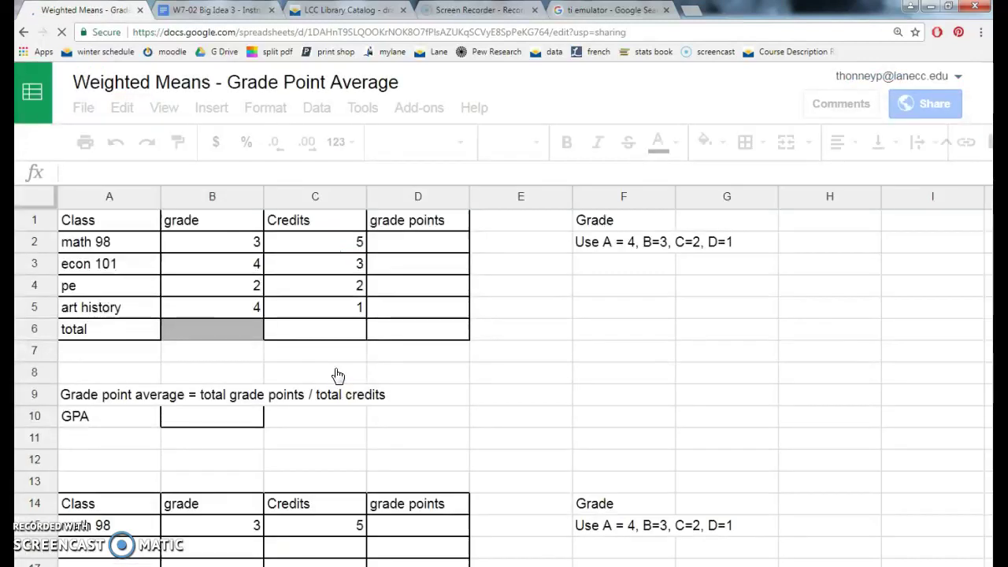
- Let the spreadsheet load on its Grade Point Average sheet listing four classes
left_click(336, 356)
left_click(234, 153)
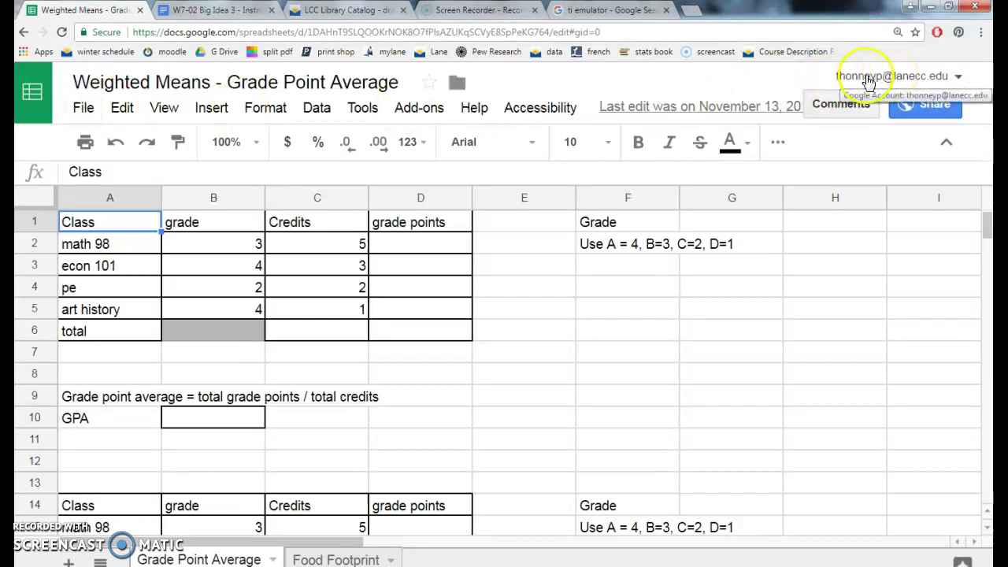
- Make a copy of the spreadsheet, replacing 'Copy of' in its title with your own name
left_click(81, 108)
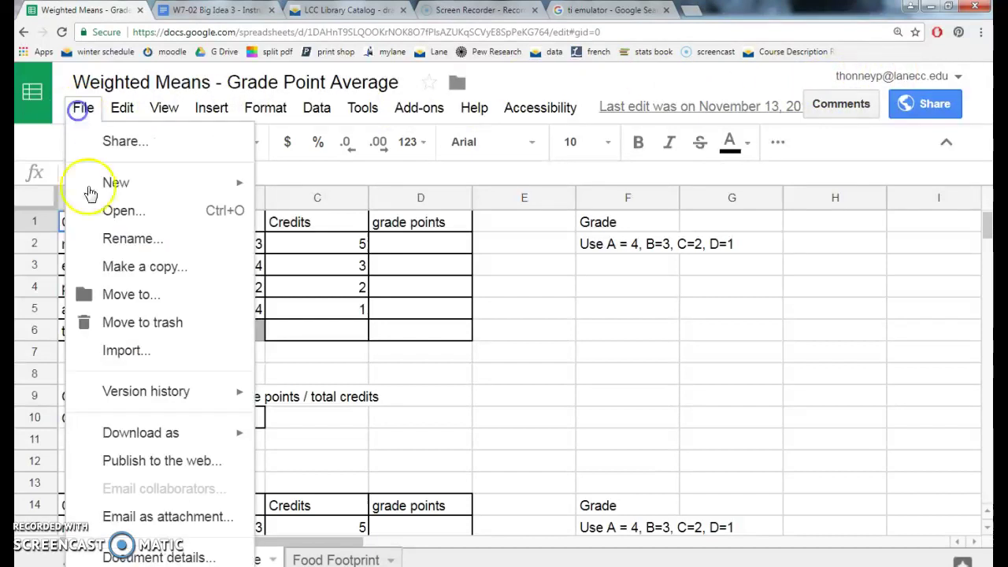
left_click(114, 266)
key("Home")
type("Paula Thonney")
key("Delete")
key("Delete")
key("Delete")
key("Delete")
key("Delete")
key("Delete")
key("Delete")
key("Delete")
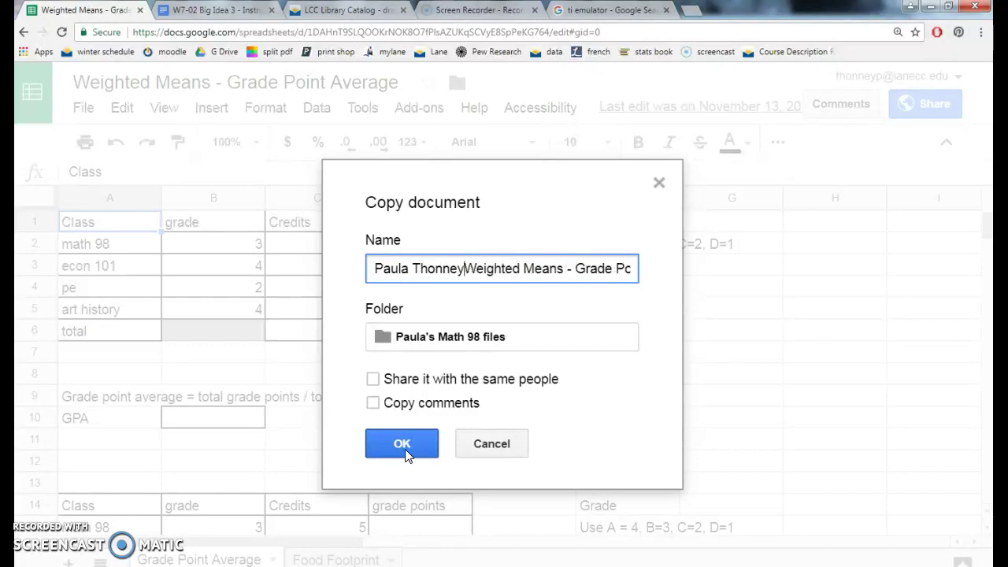
left_click(403, 445)
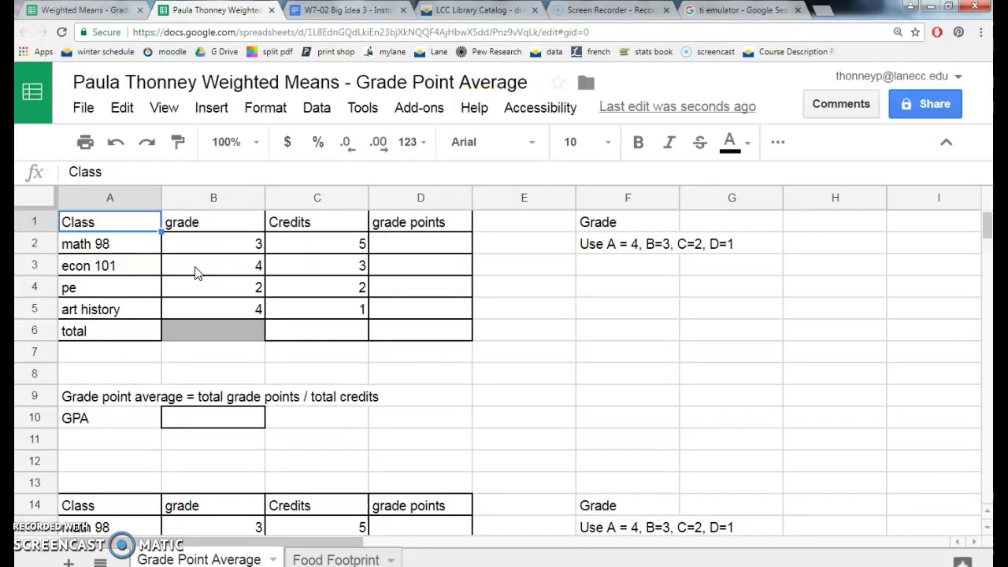
- Enter =b2*c2 in D2 and fill it down to D5, giving 15, 12, 4 and 4
left_click(202, 297)
left_click(417, 248)
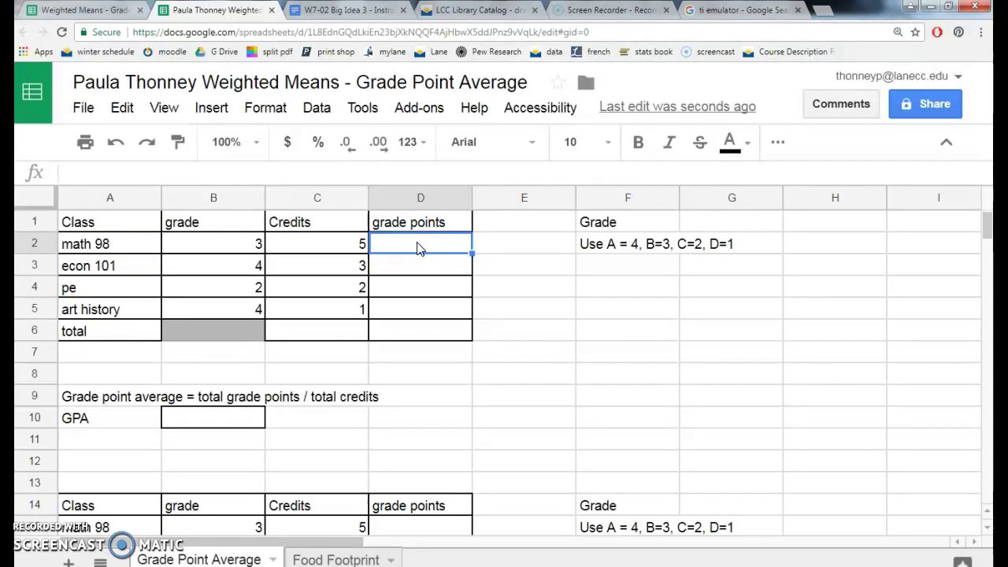
type("=")
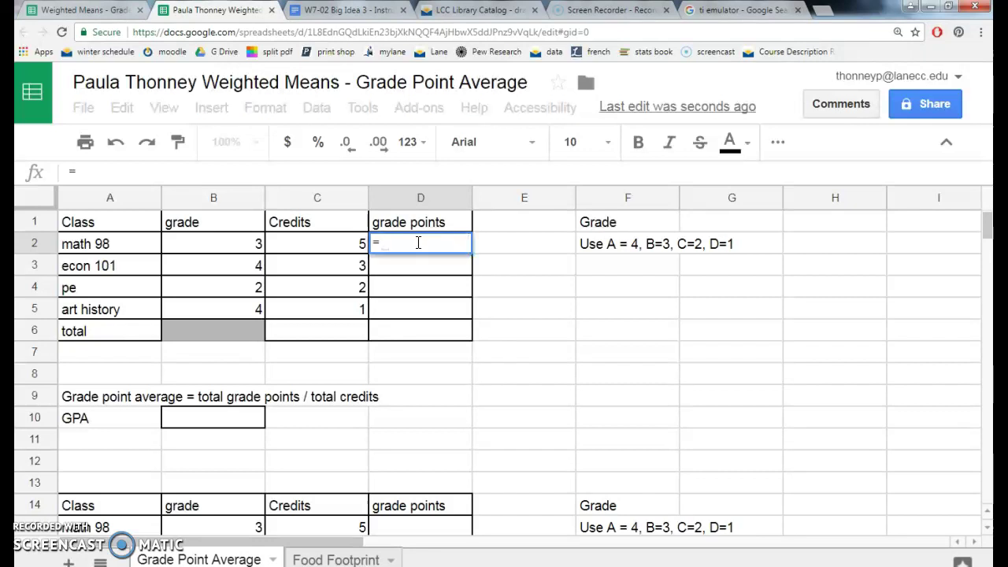
type("b2*c2")
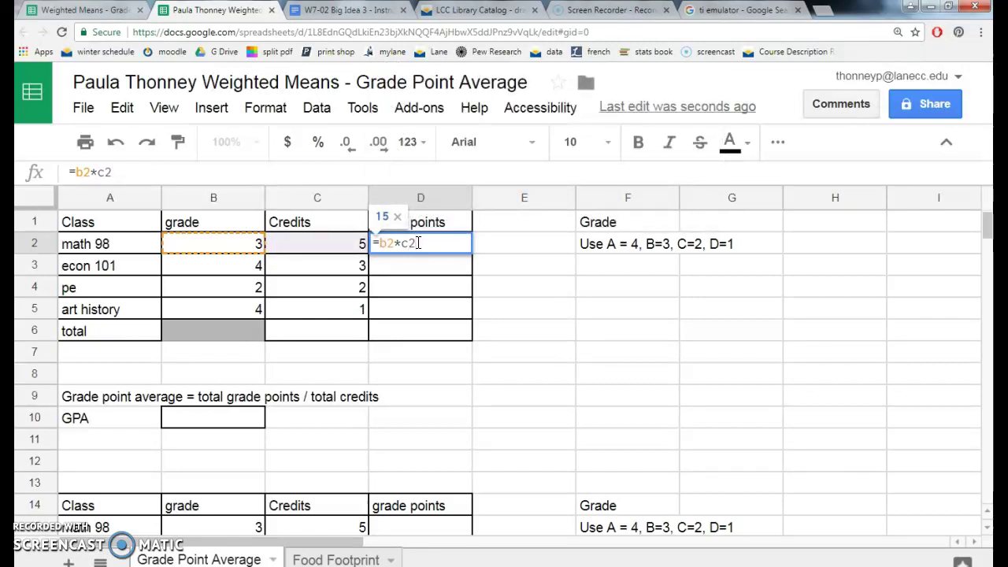
key("Return")
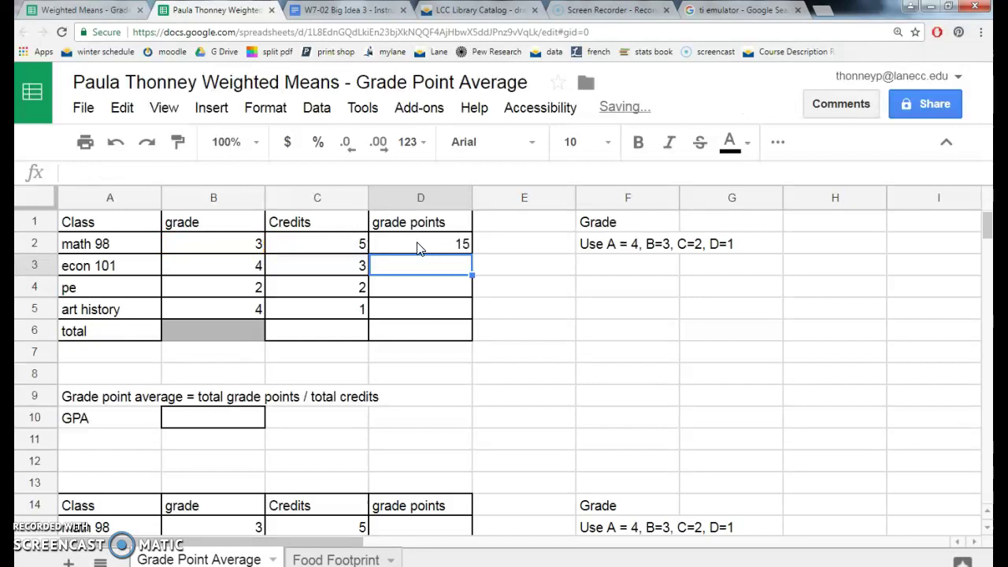
left_click(420, 247)
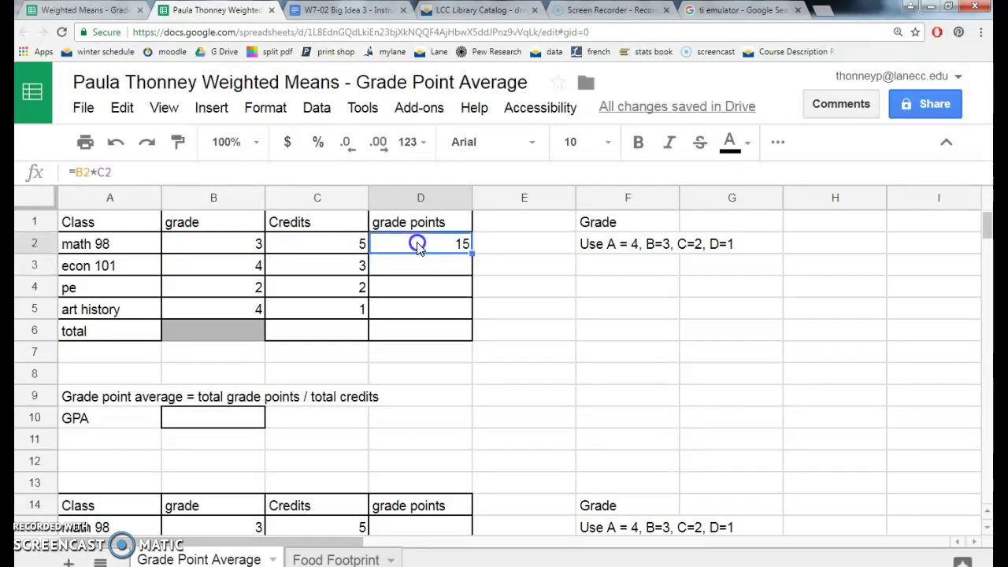
left_click_drag(471, 251, 466, 311)
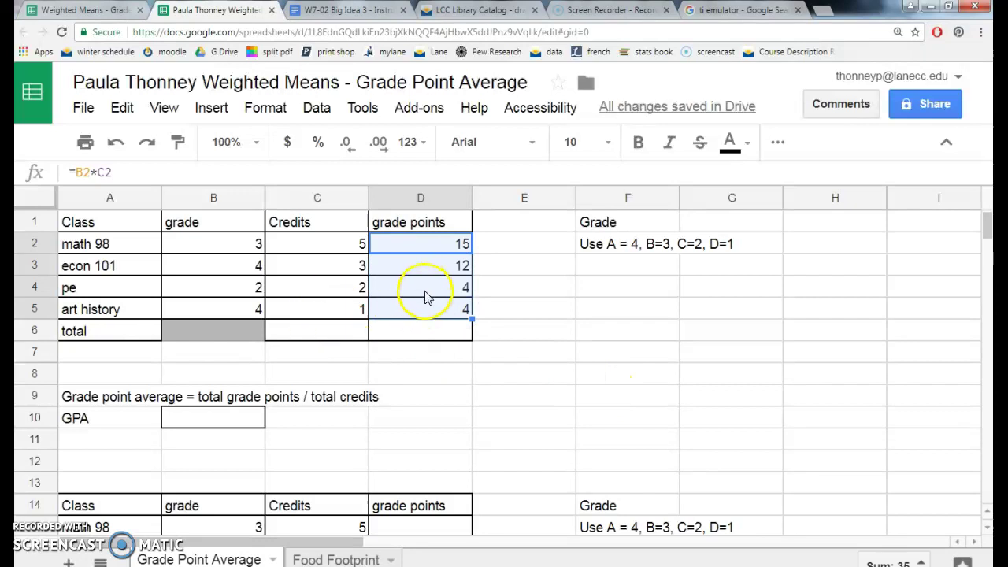
left_click(430, 312)
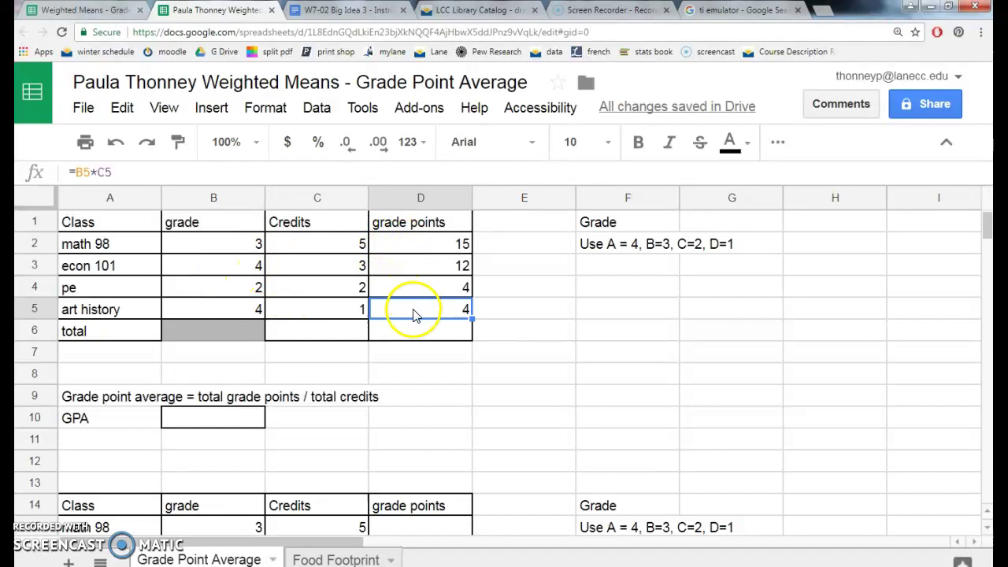
- Enter =sum(d2:d5) in D6 to total the grade points to 35
left_click(416, 329)
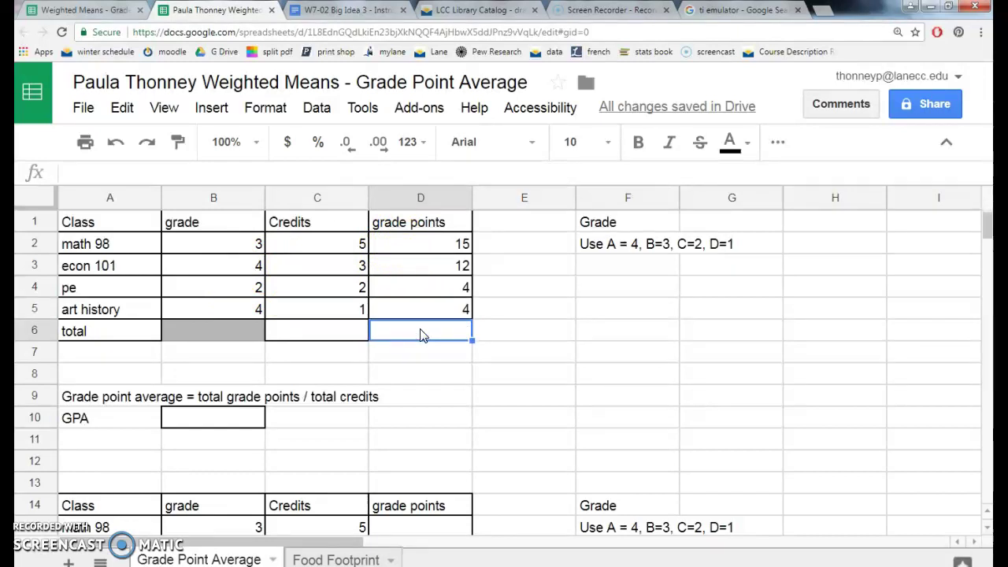
type("=")
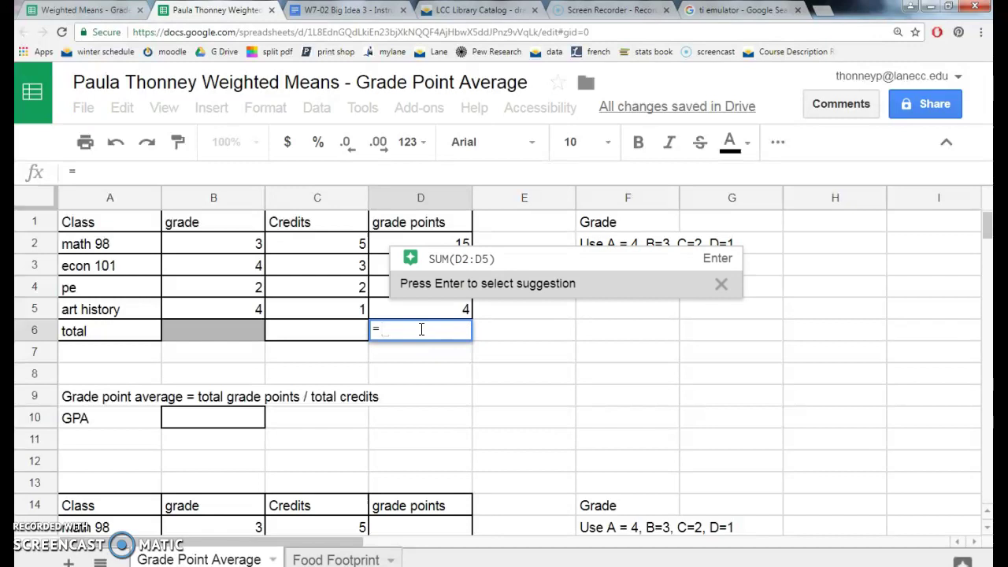
mouse_move(459, 260)
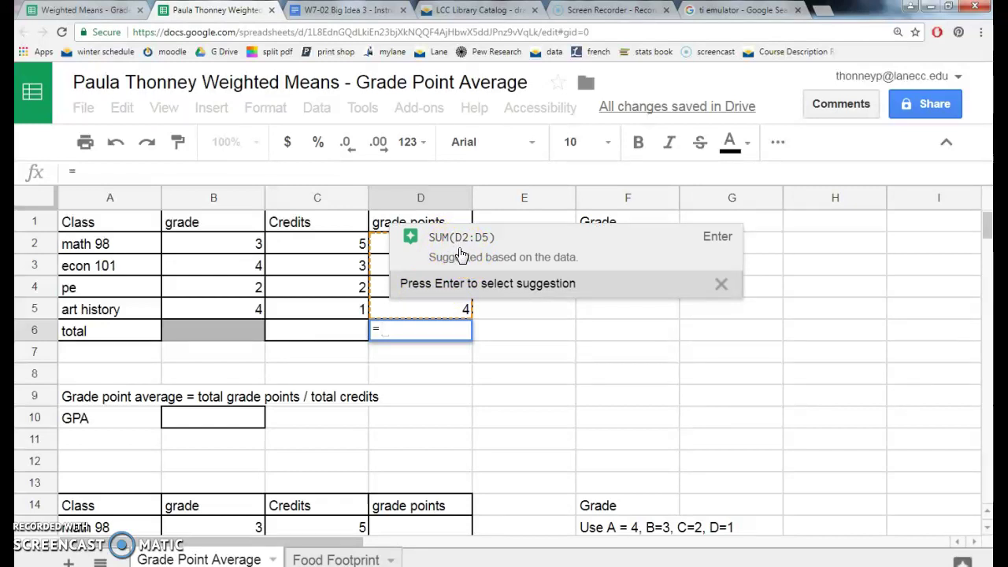
type("sum(")
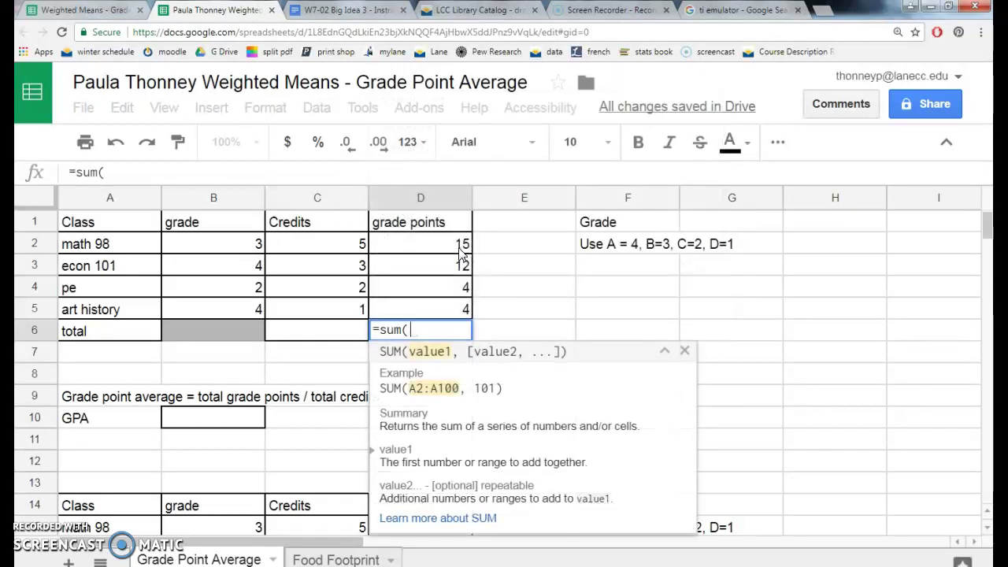
type("d2:d45")
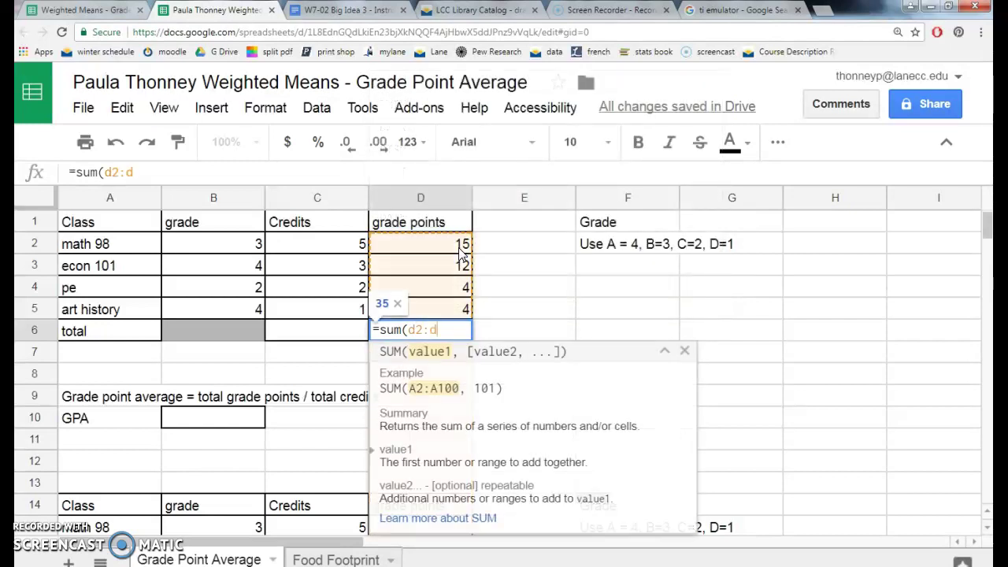
key("BackSpace")
key("BackSpace")
type("5)")
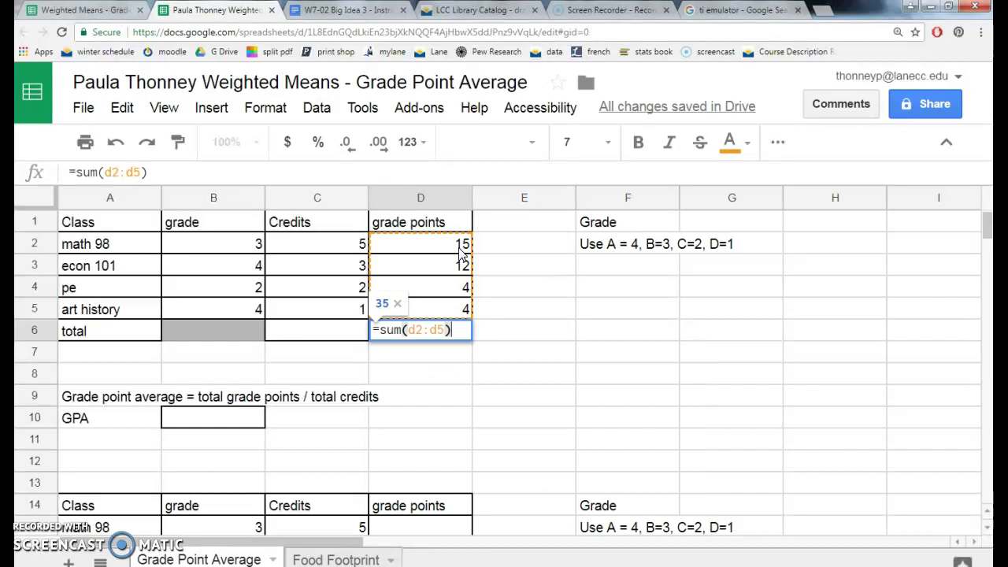
key("Return")
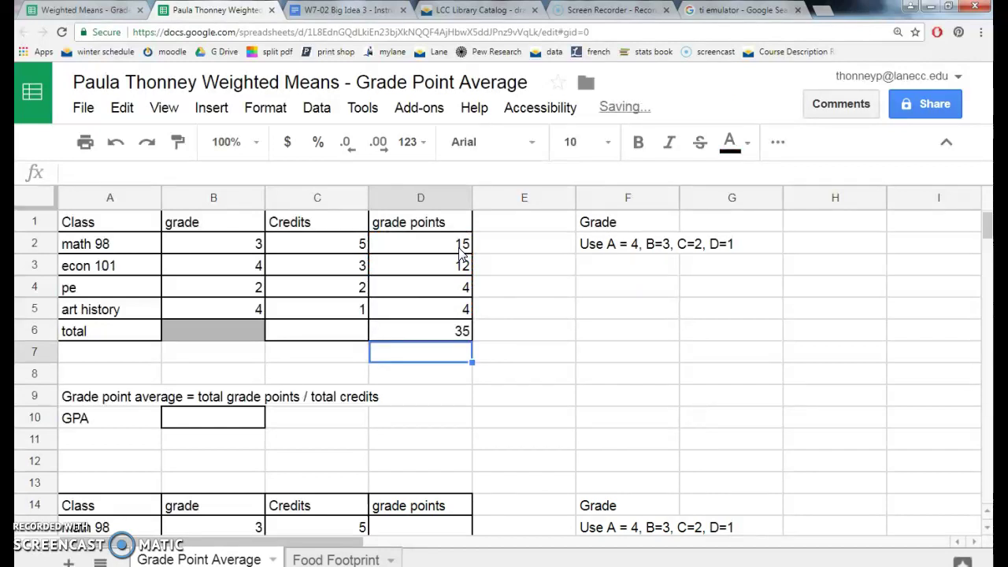
left_click(344, 337)
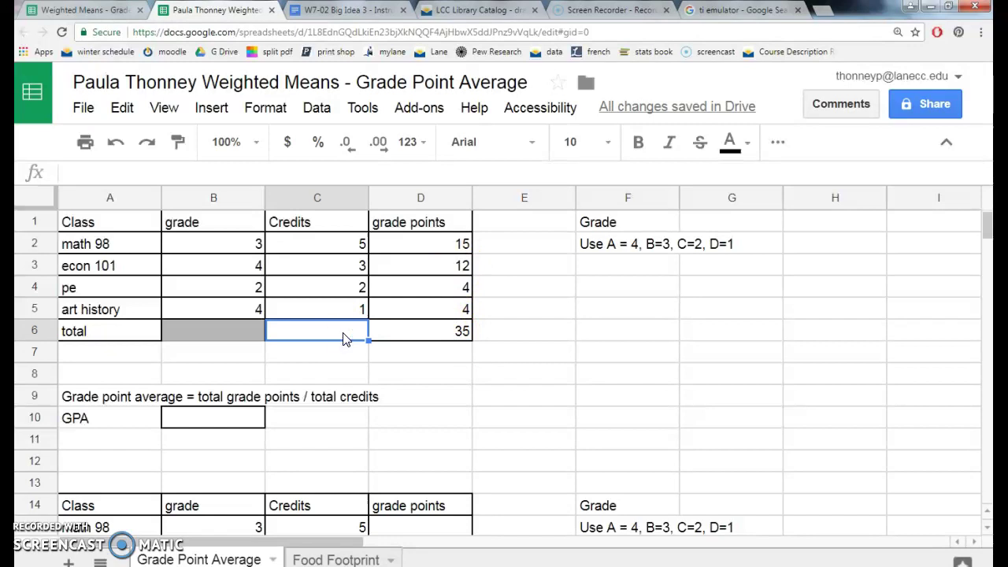
- Total the credits in C6 with the suggested =sum(C2:C5), giving 11
type("=")
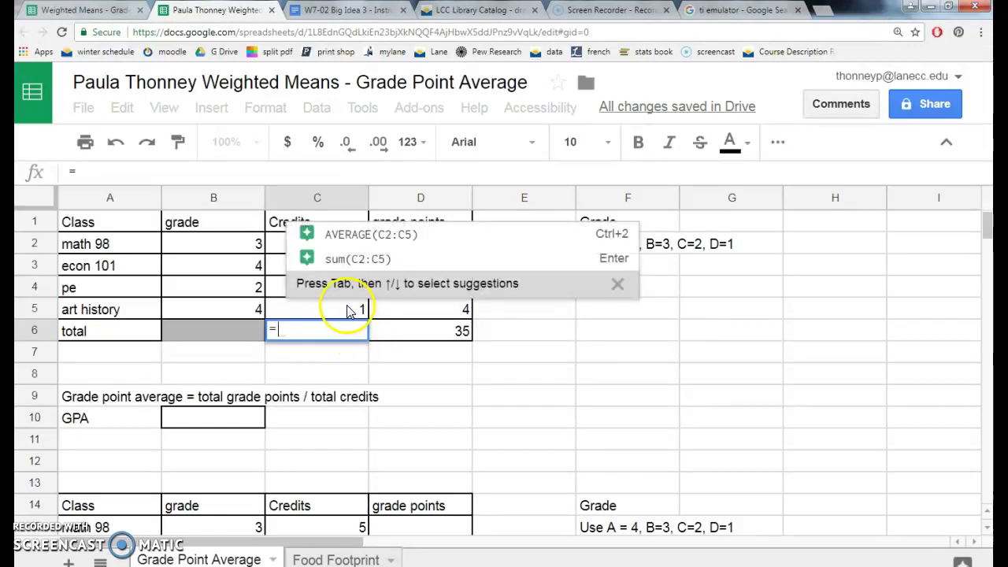
left_click(347, 260)
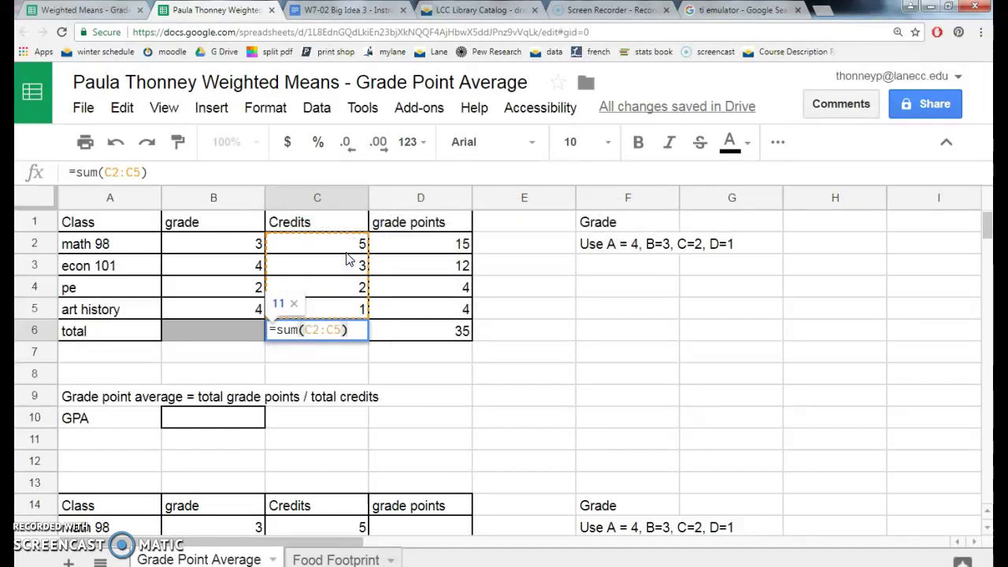
key("Return")
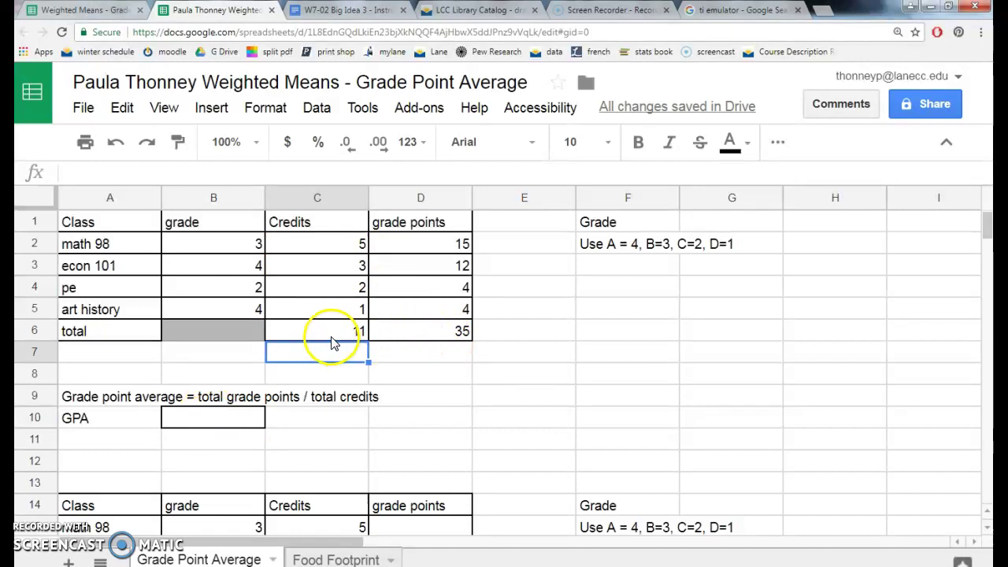
- Enter =d6/c6 in B10 to compute the GPA
left_click(227, 415)
type("=")
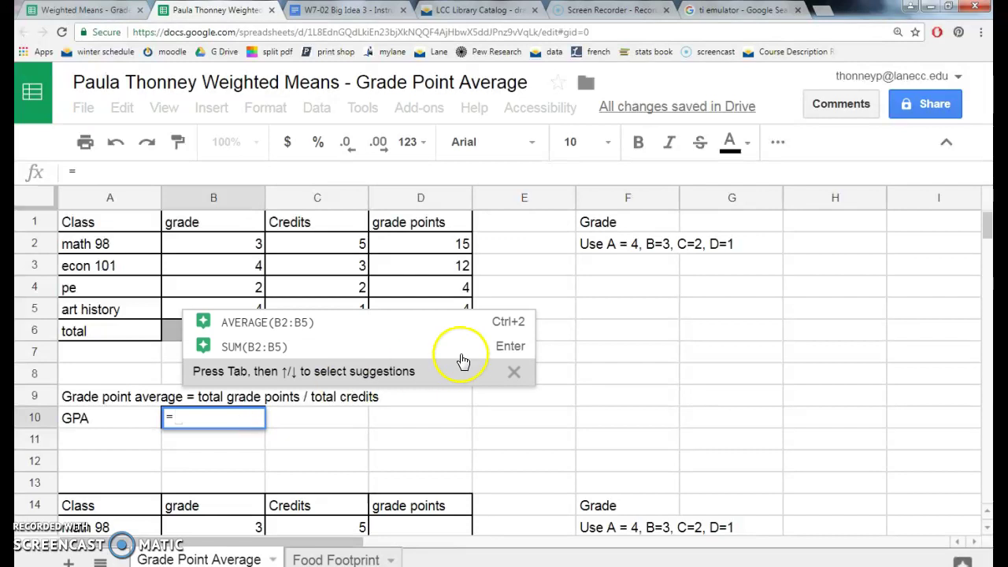
left_click(513, 373)
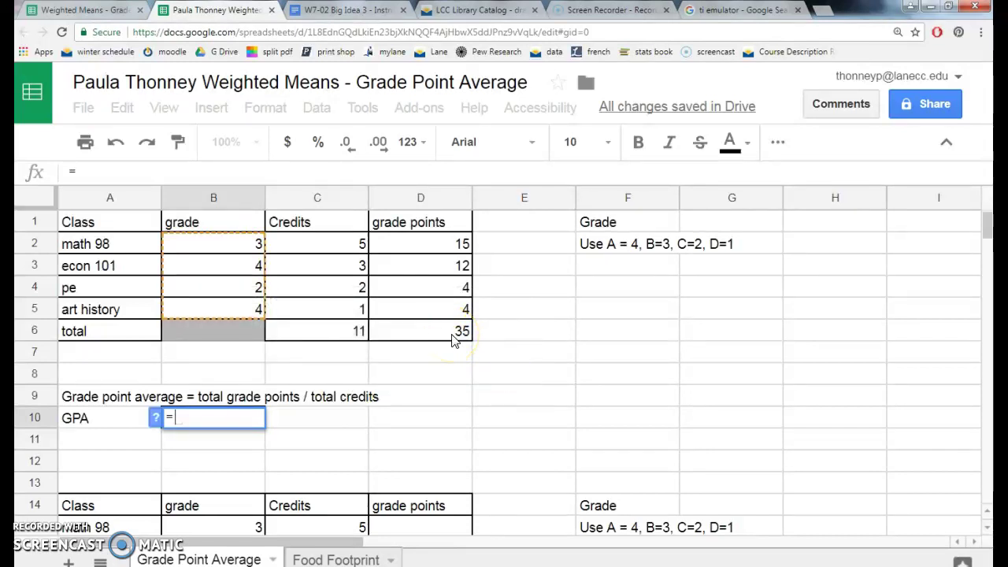
type("d6")
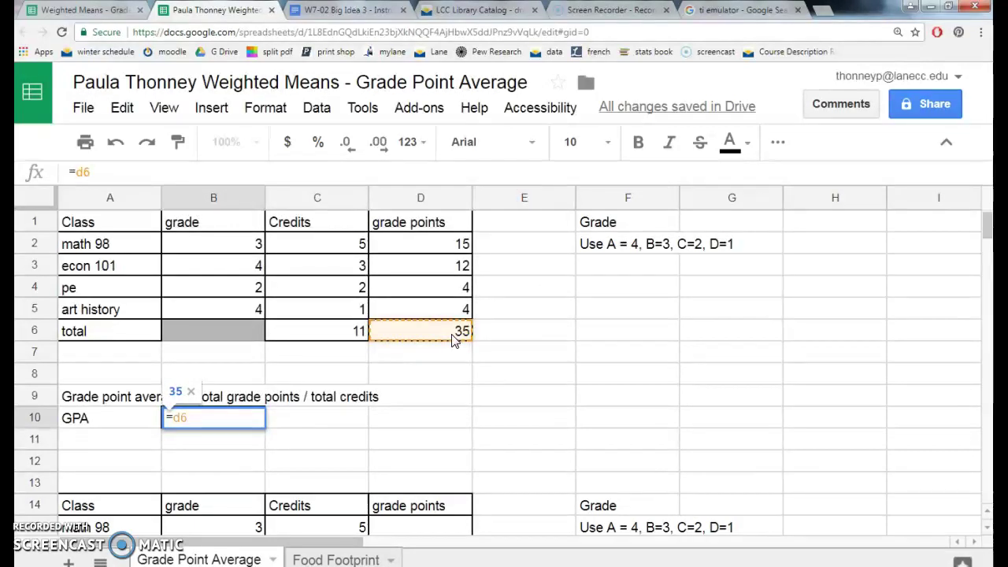
type("/c6")
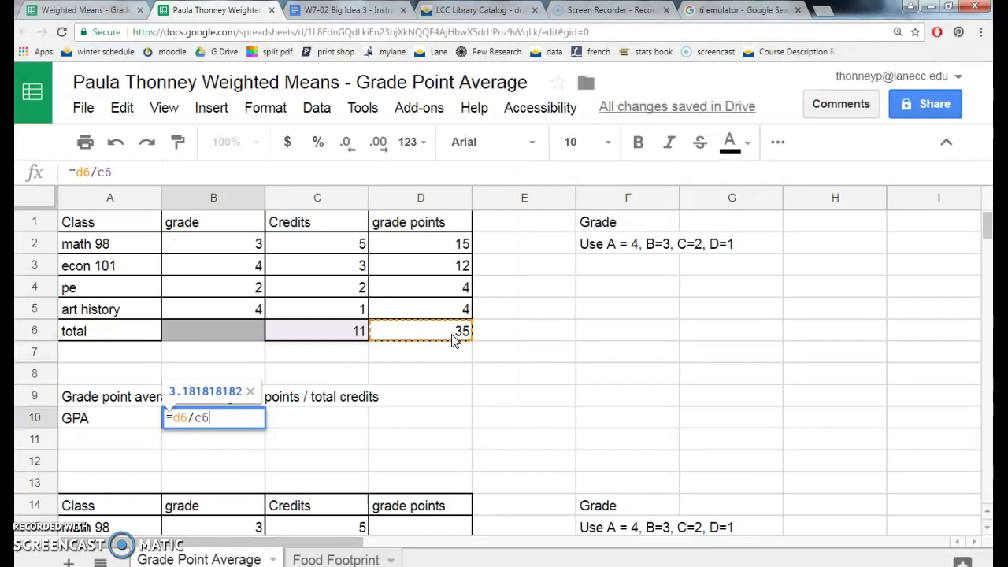
key("Return")
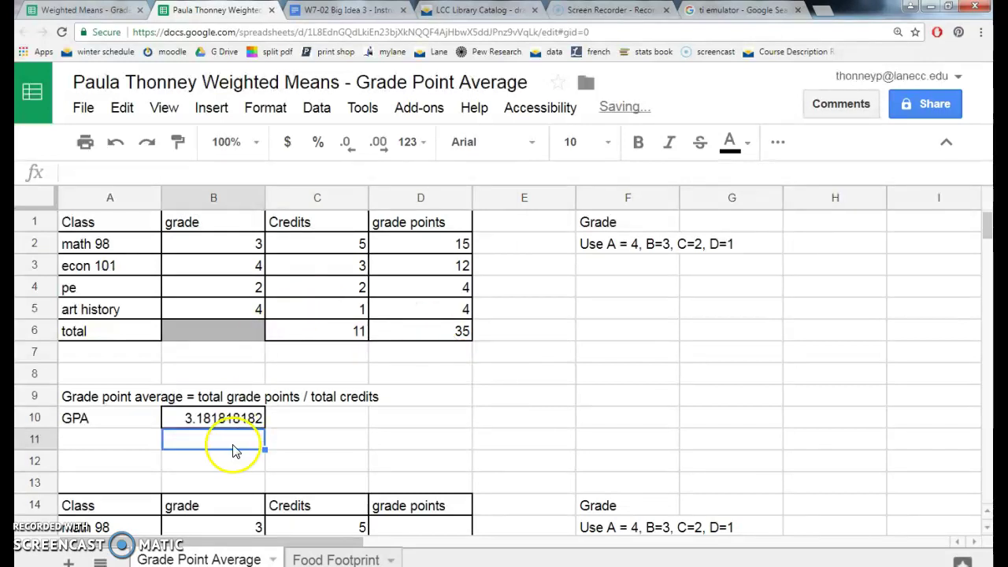
- Reduce B10's decimal places until the GPA displays as 3.18
left_click(227, 419)
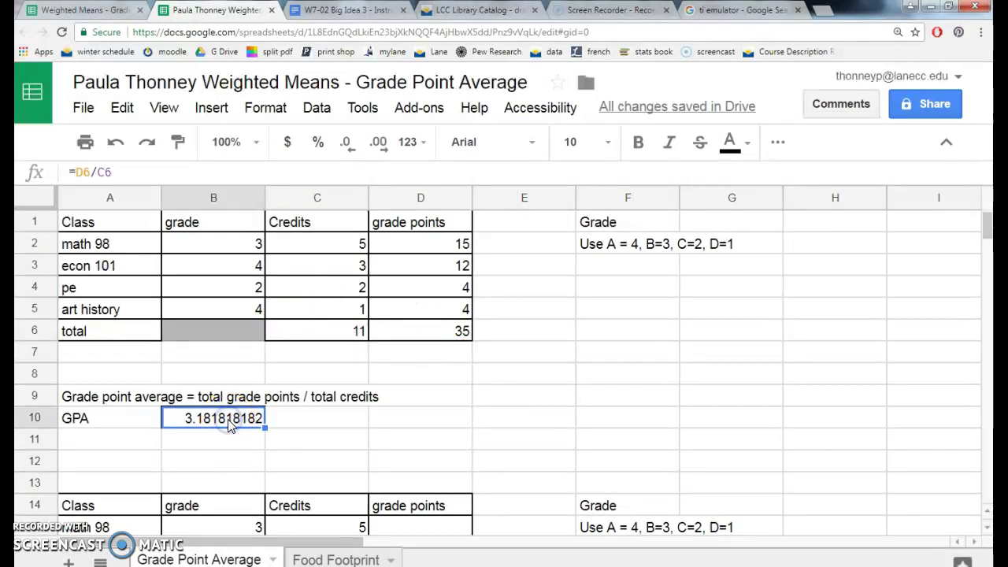
left_click(347, 143)
left_click(346, 144)
double_click(347, 145)
left_click(346, 144)
left_click(347, 144)
left_click(346, 144)
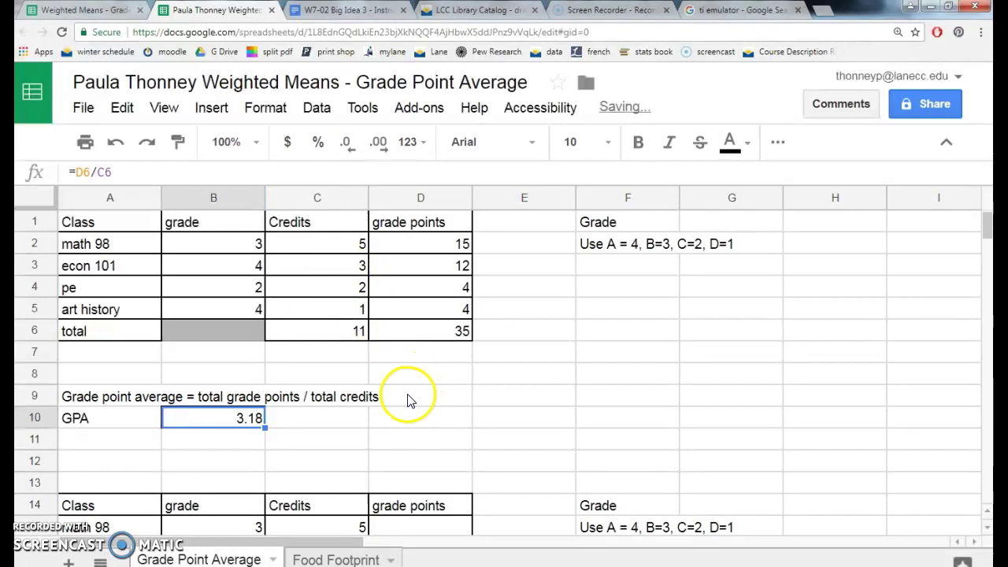
scroll(407, 394, "down", 3)
- Add a 'former credits' row in A16 with grade 2.96 and 32 credits
left_click(114, 446)
type("f")
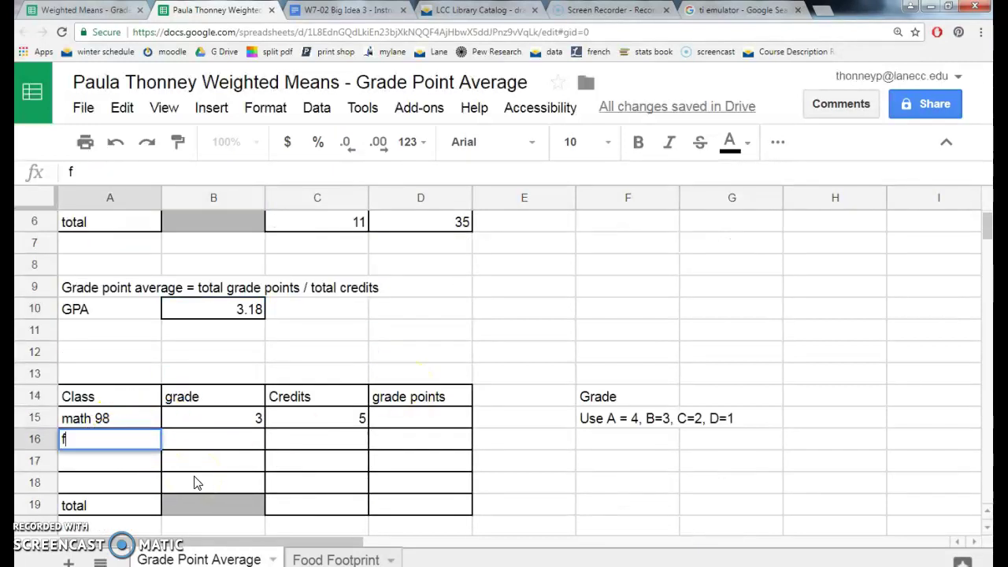
type("ormer credits")
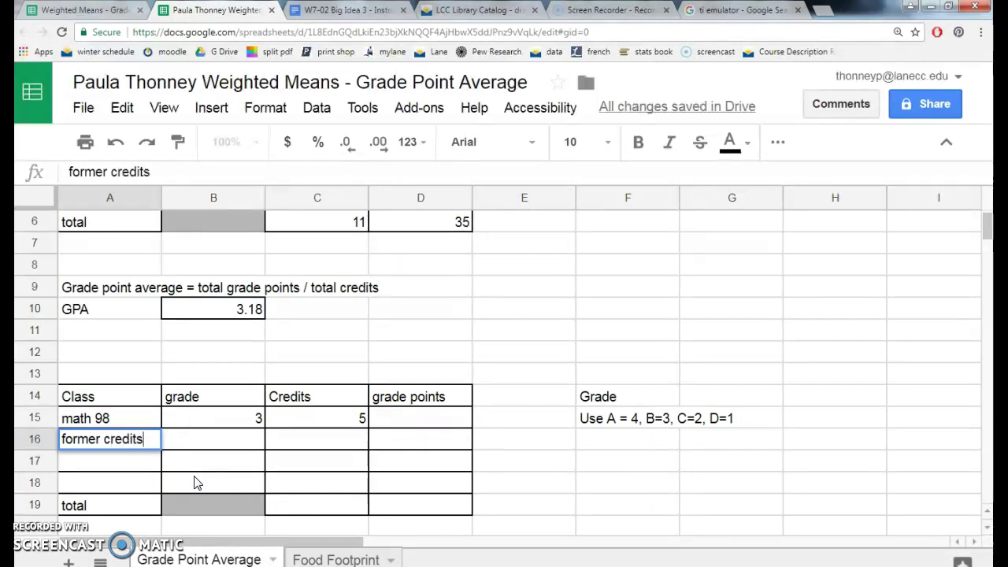
key("Tab")
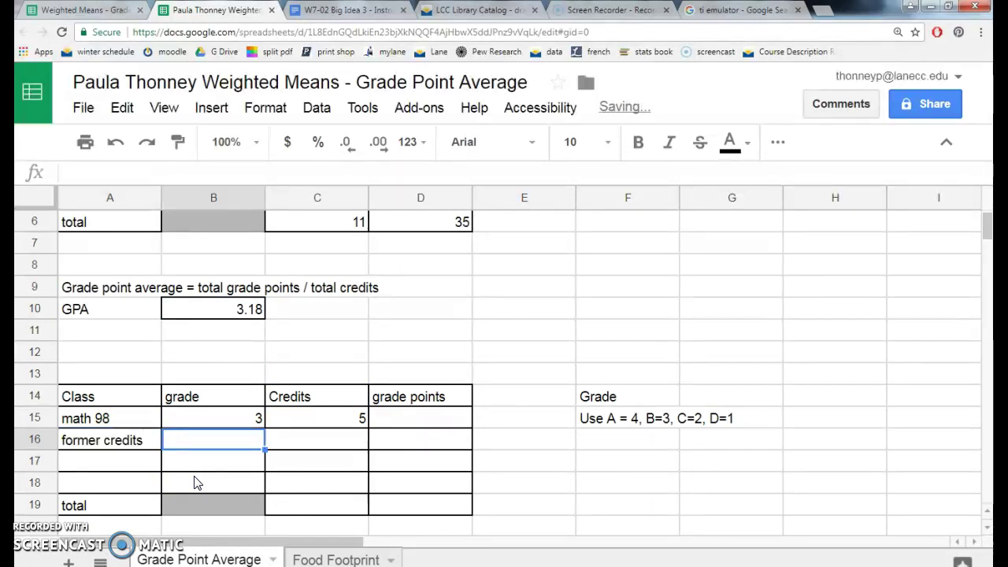
type("32")
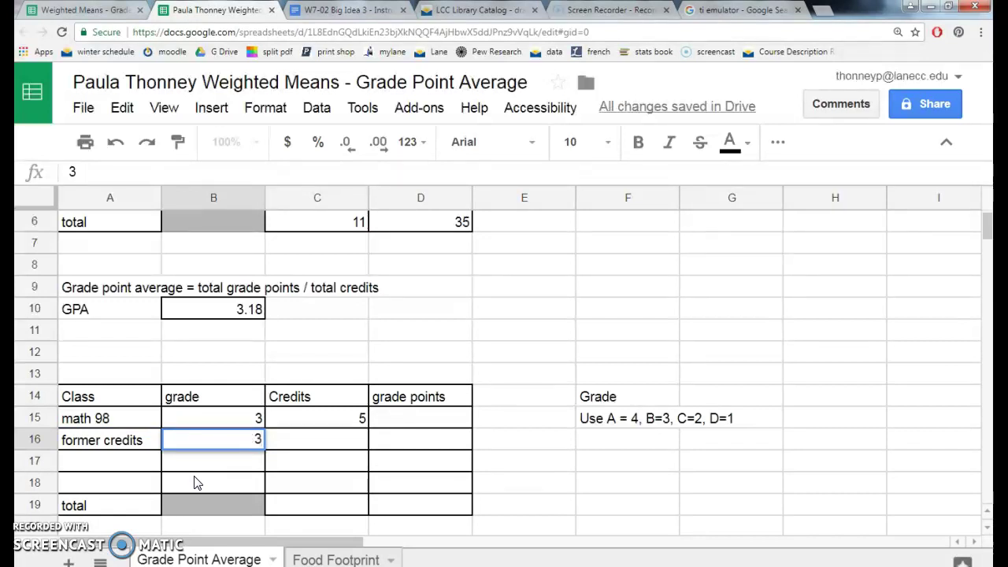
key("BackSpace")
key("Tab")
type("32")
key("Left")
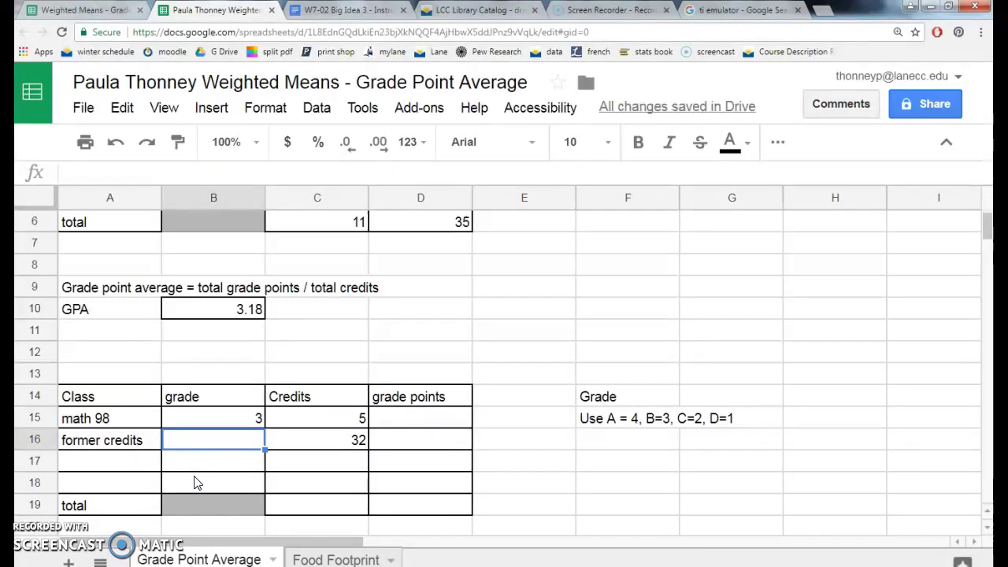
type("2.96")
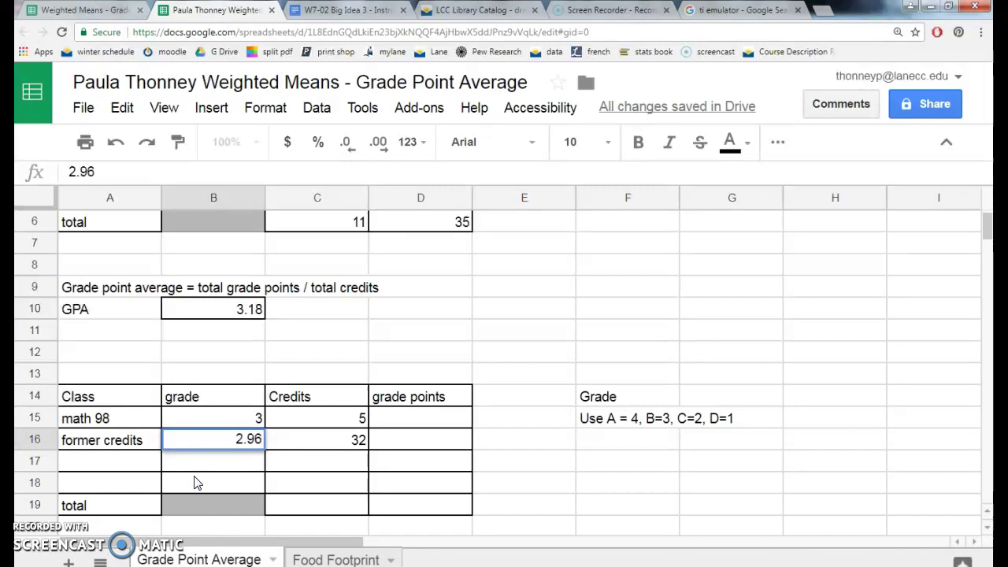
left_click(118, 417)
left_click(203, 418)
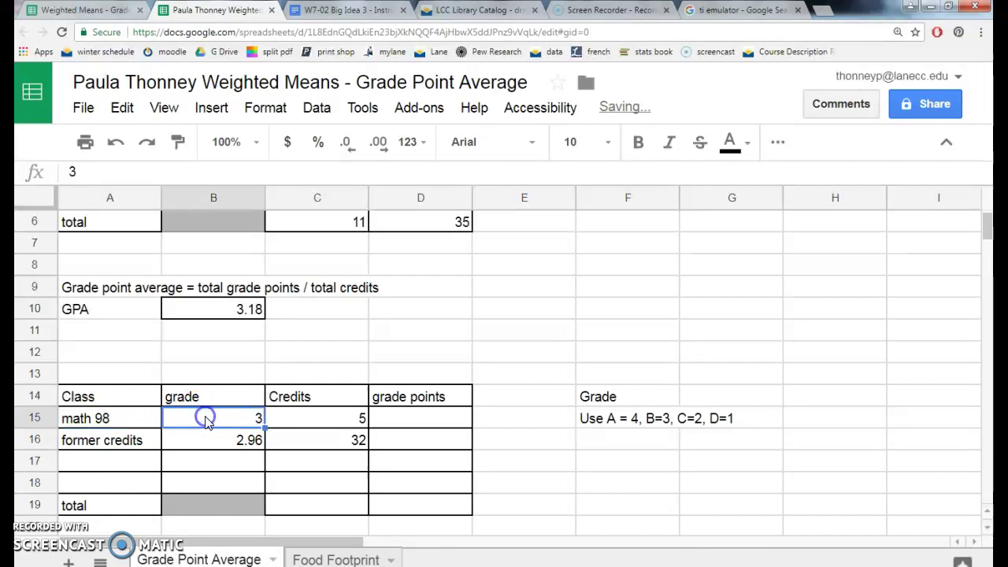
left_click(291, 419)
- Add the writing class in row 17 with grade 4 and 4 credits
left_click(135, 470)
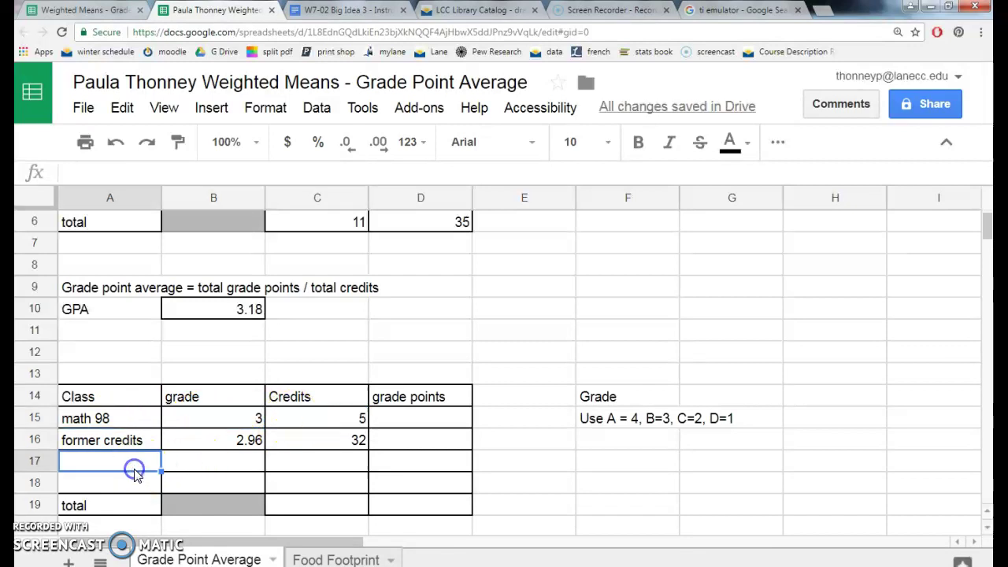
type("writing")
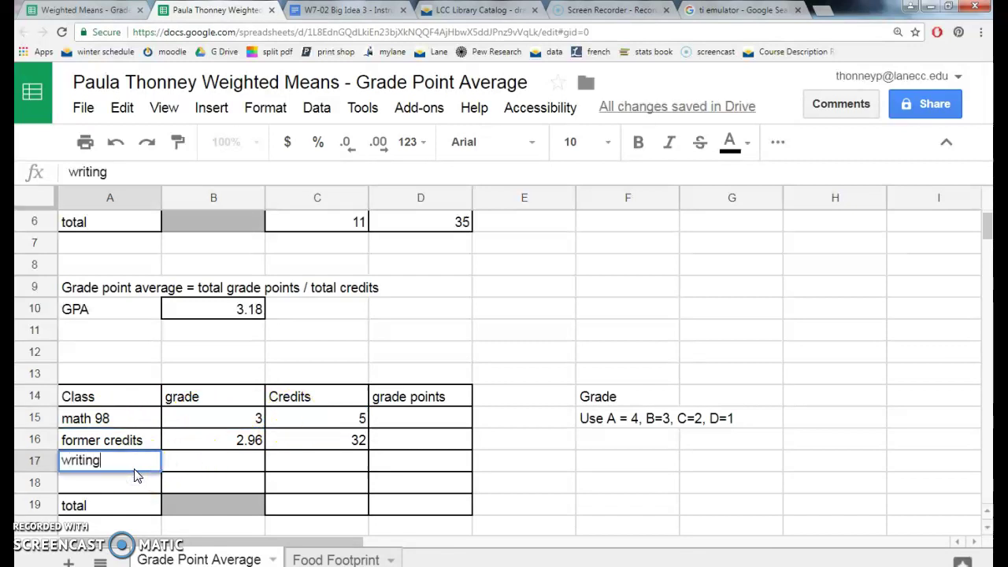
key("Tab")
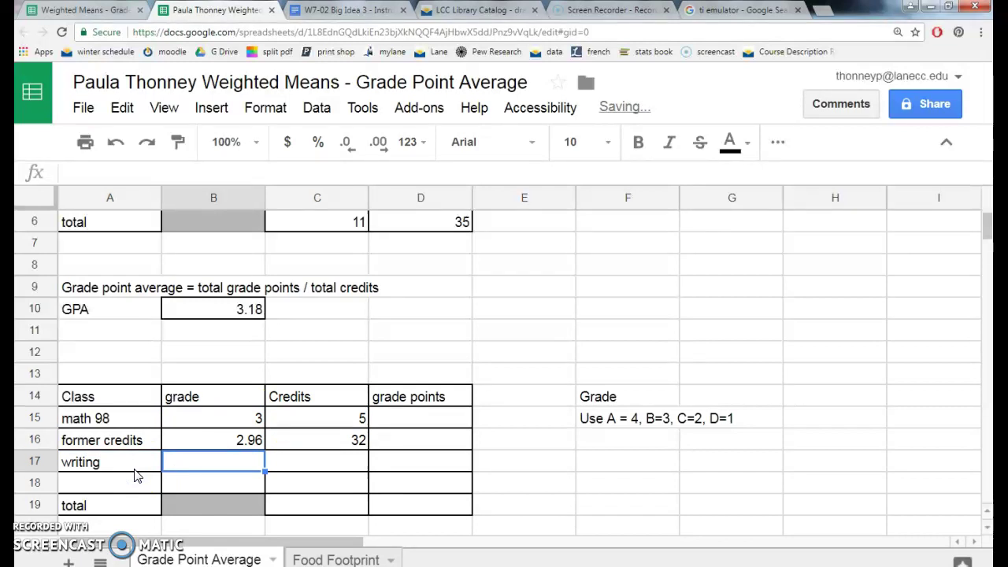
type("4")
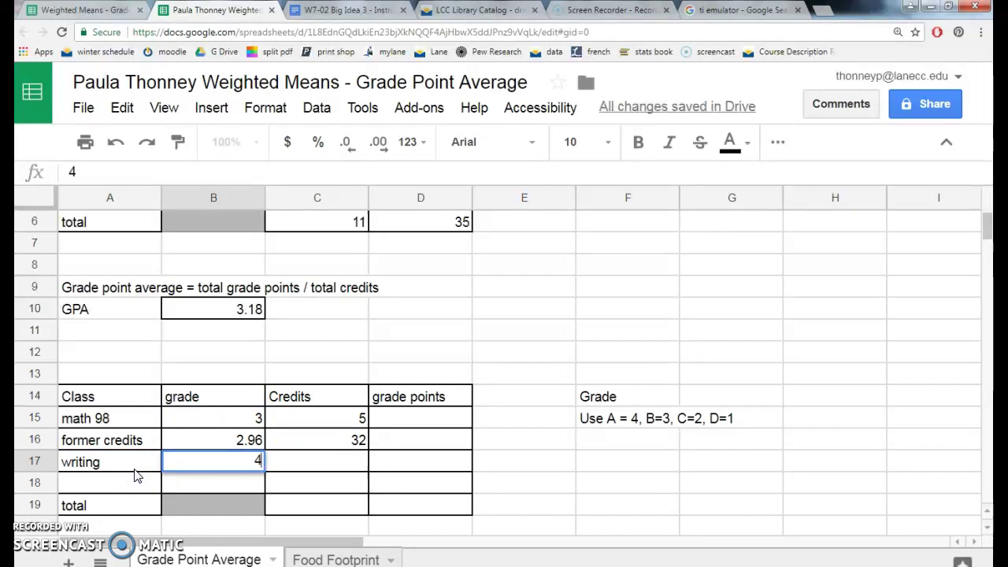
key("Tab")
type("4")
left_click(136, 475)
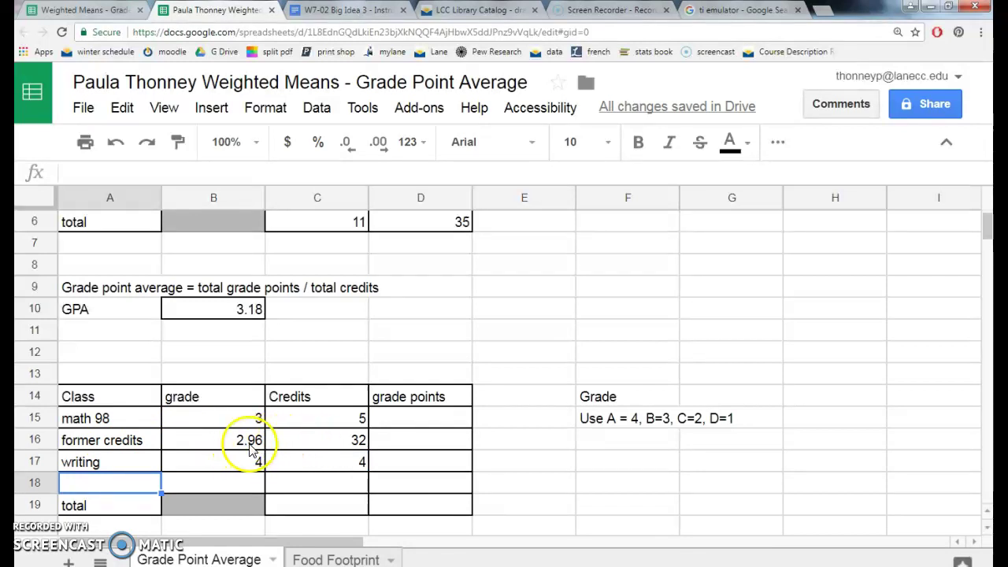
left_click(386, 420)
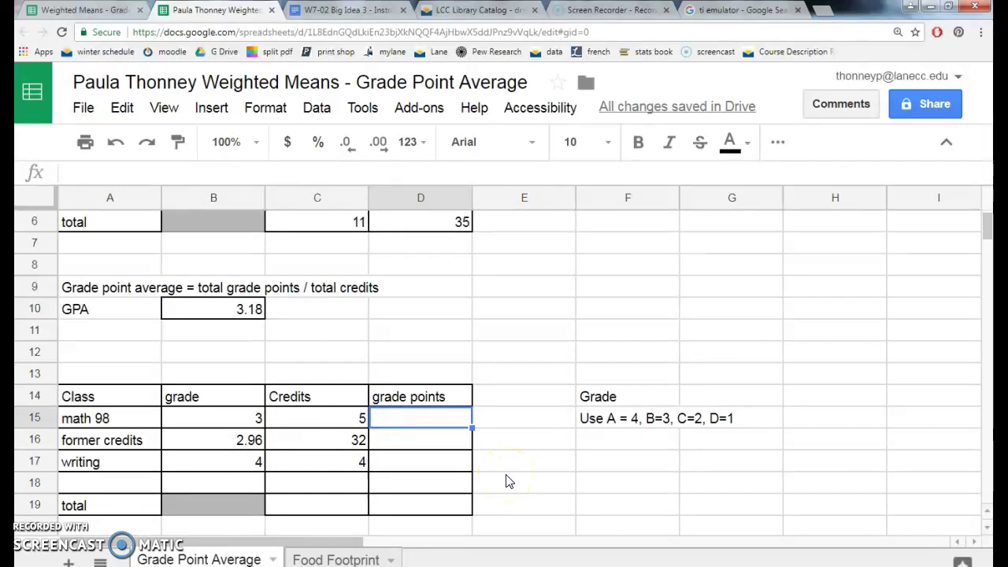
- Enter =b15*c15 in D15 and fill it down to D17, giving 15, 94.72 and 16
type("=")
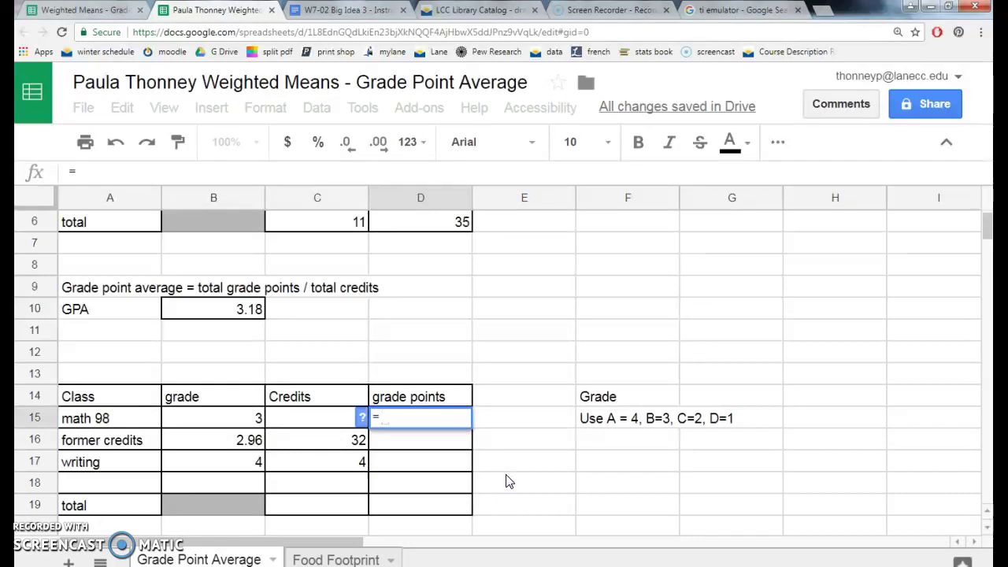
type("b15*c")
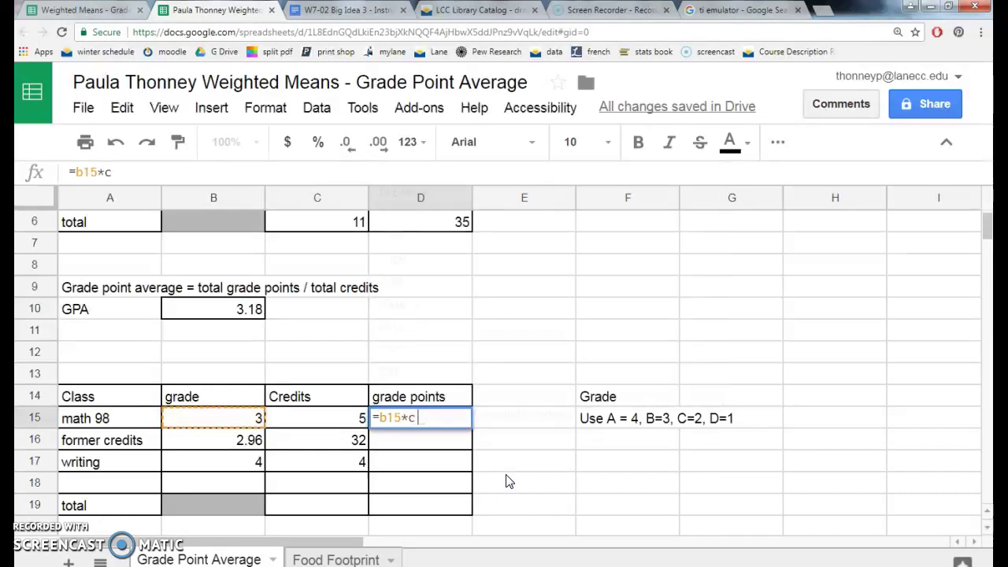
type("15")
key("Return")
scroll(549, 405, "up", 1)
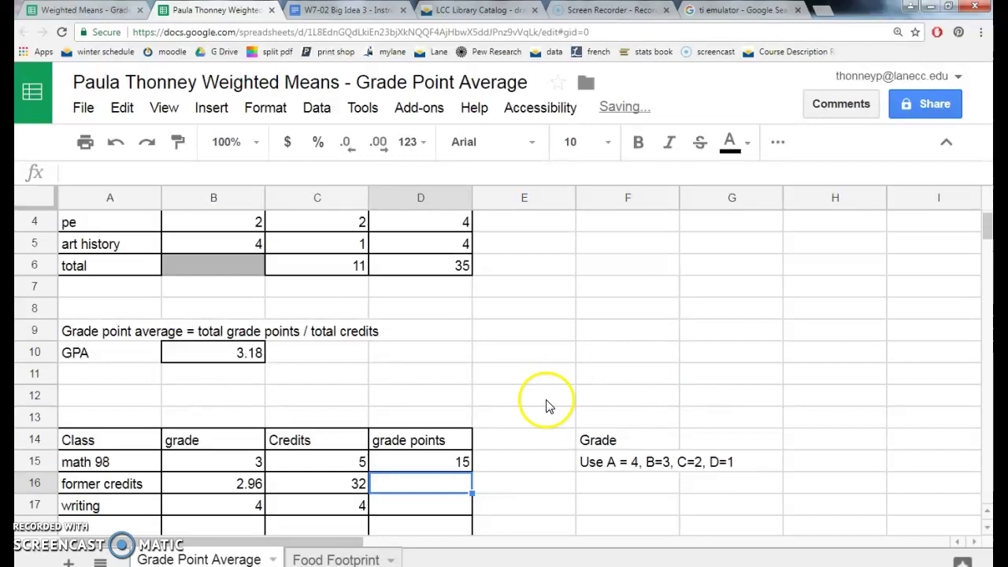
left_click(463, 462)
scroll(464, 457, "down", 3)
left_click_drag(471, 315, 475, 357)
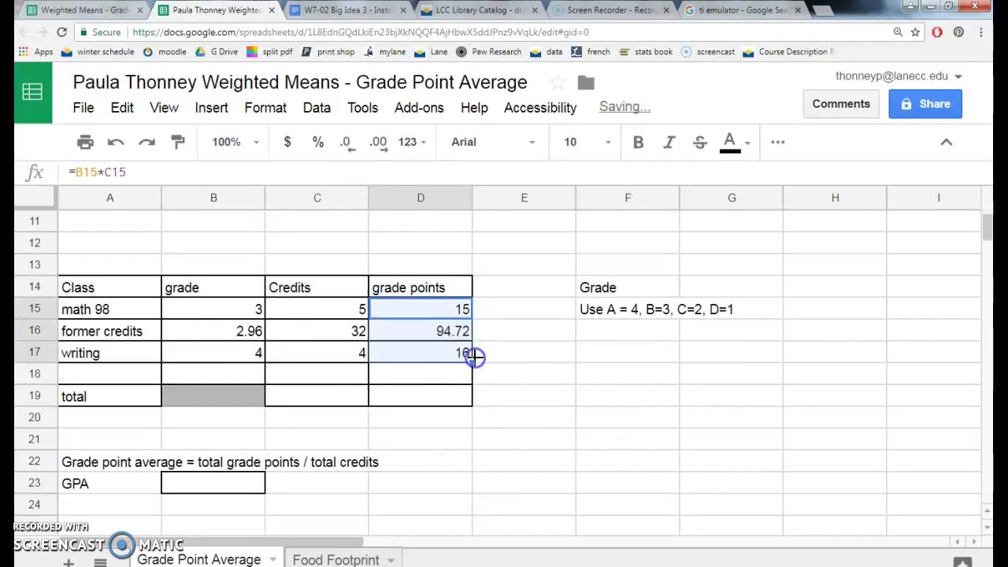
- Total the grade points in D19 with =sum(d15:d17), giving 125.72
left_click(450, 404)
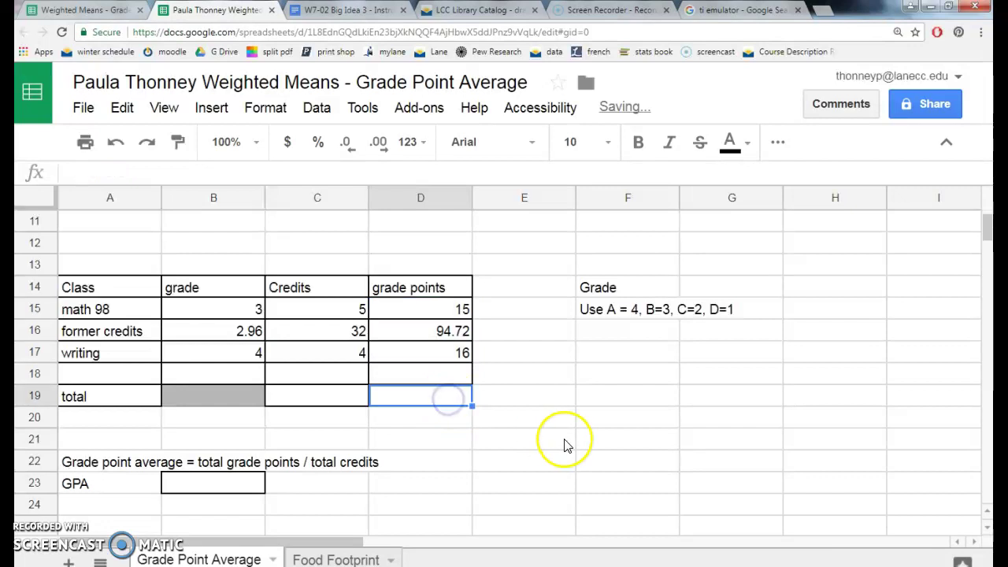
type("=")
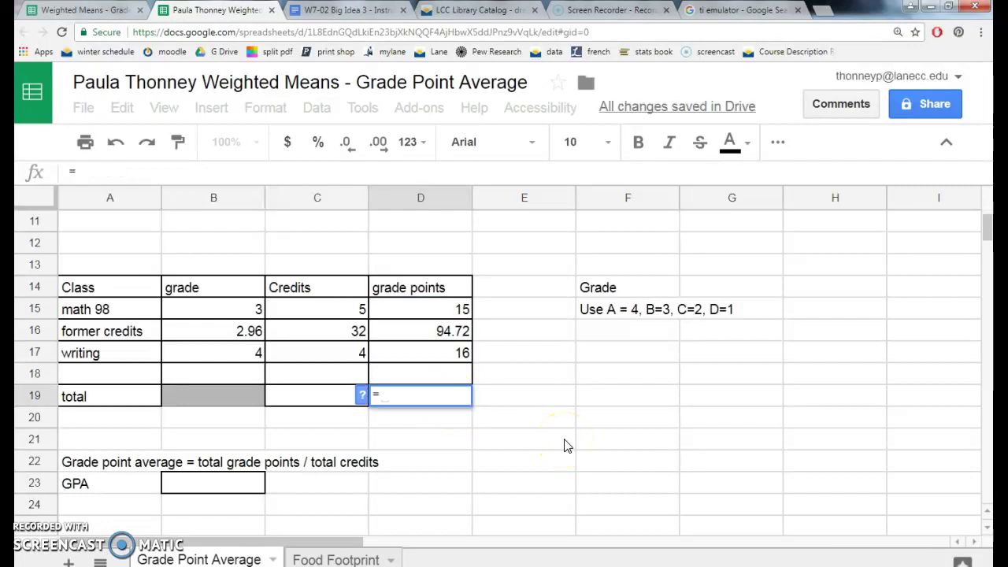
type("sum(")
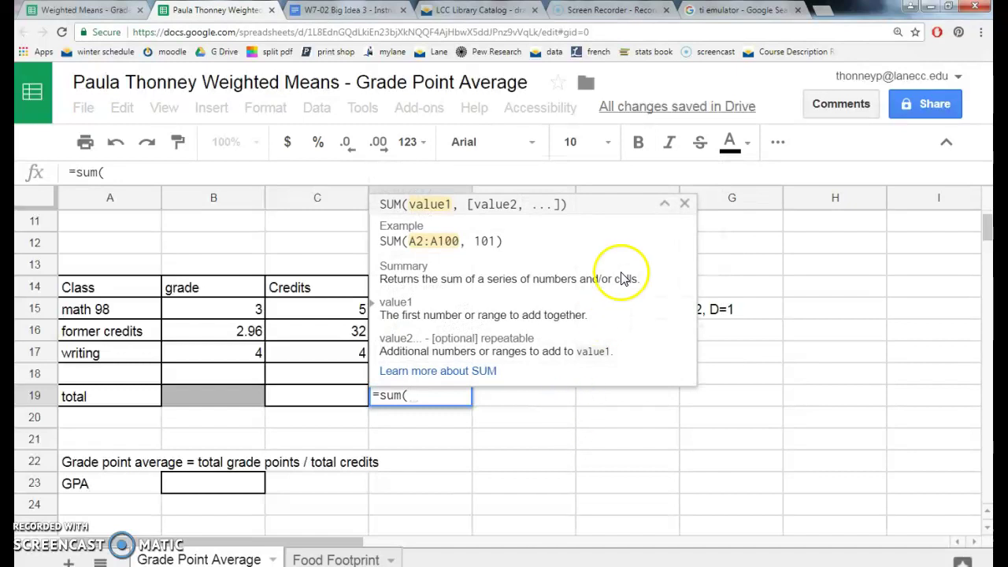
left_click(684, 203)
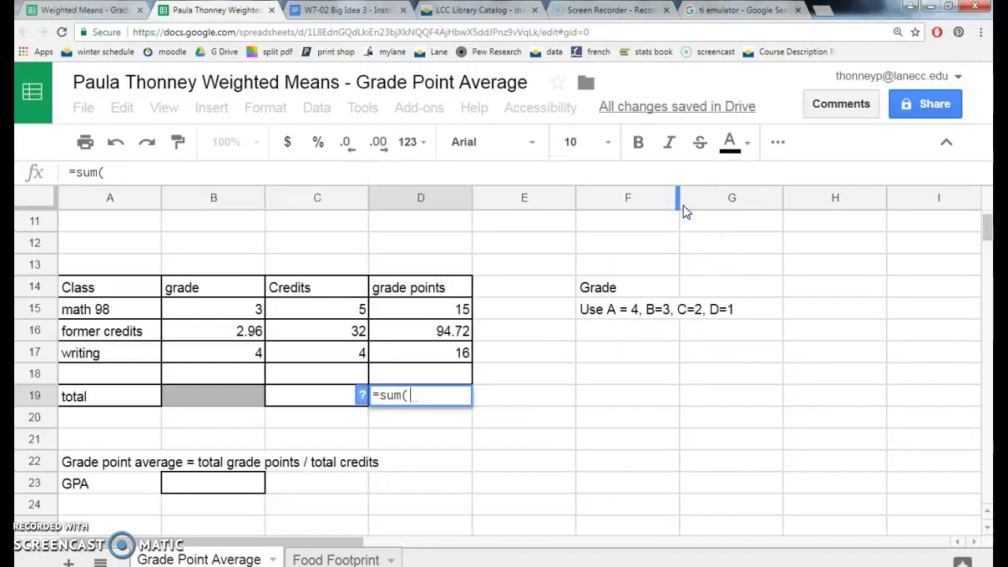
type("d15:")
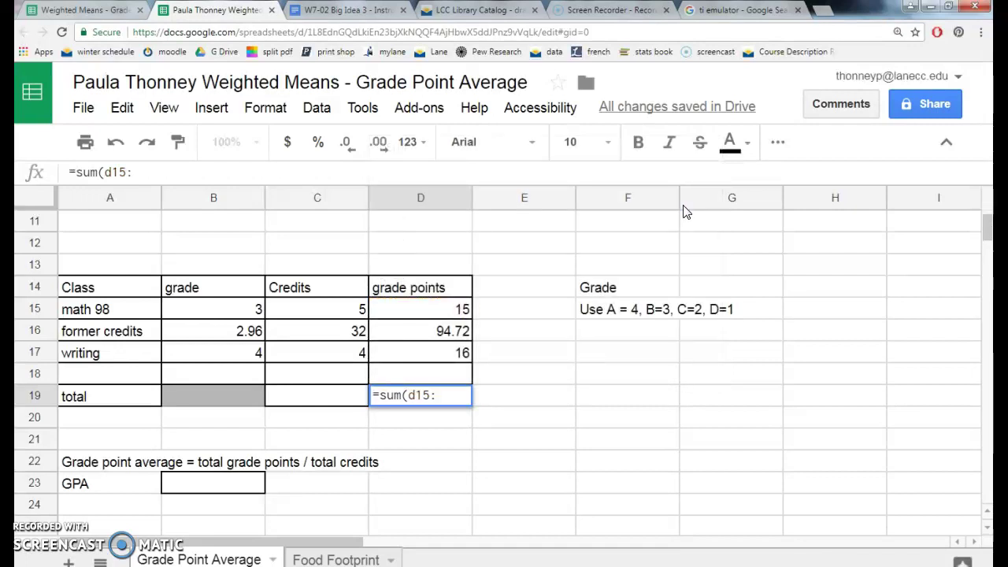
type("d17)")
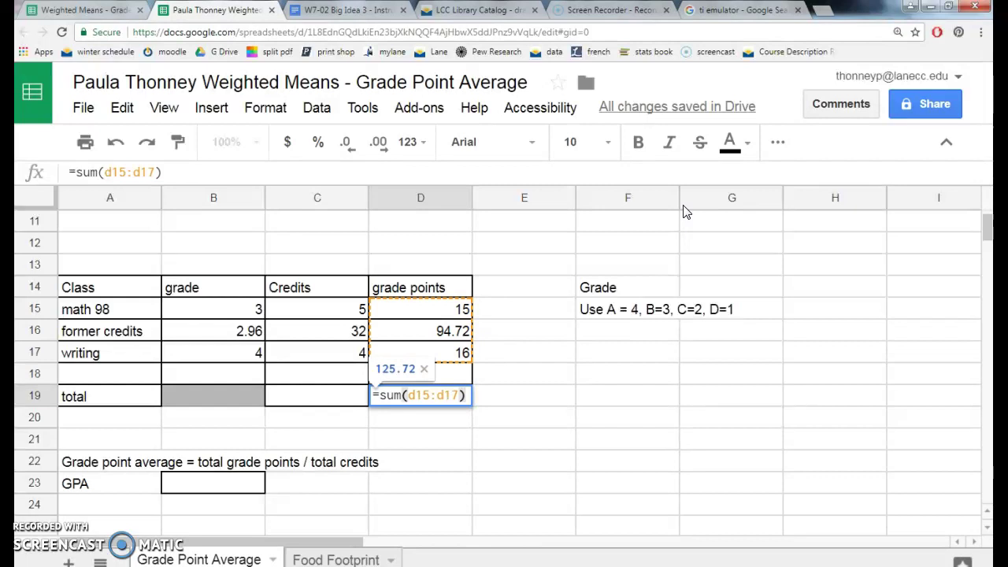
key("Return")
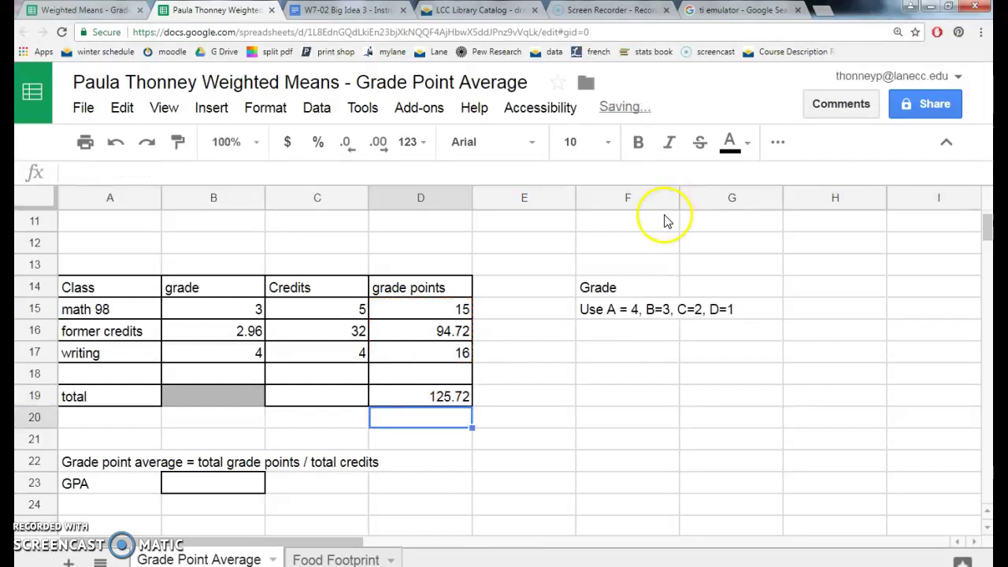
left_click(402, 400)
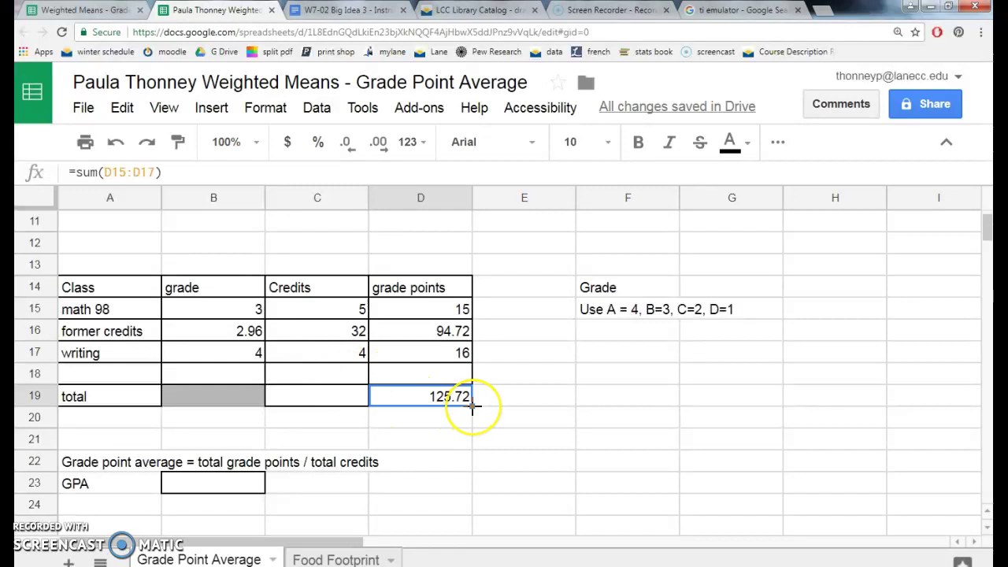
- Copy the total into C19 for 41 credits and enter =d19/c19 in B23, giving 3.066341463
left_click_drag(473, 406, 334, 407)
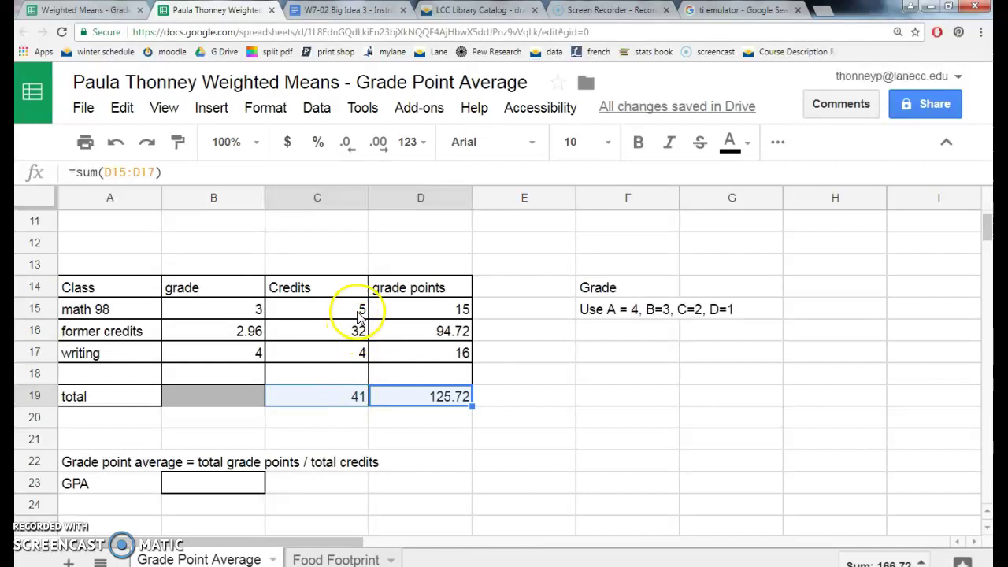
left_click(244, 482)
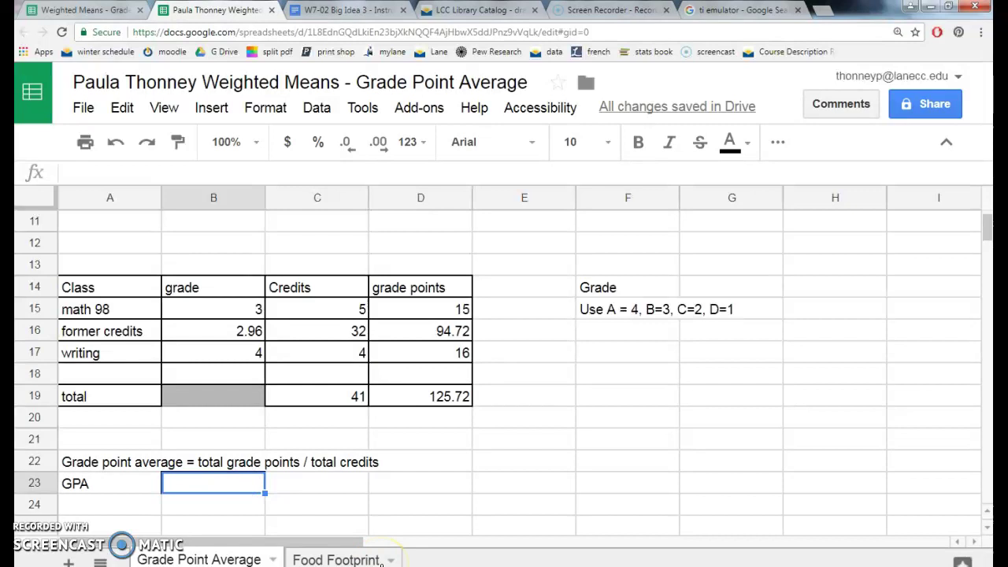
type("=d19/")
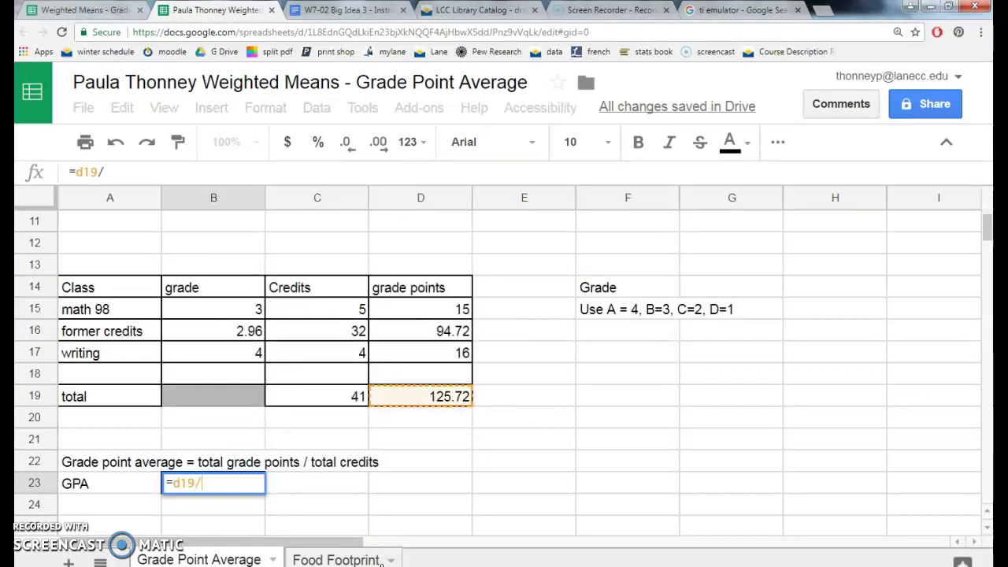
type("c19")
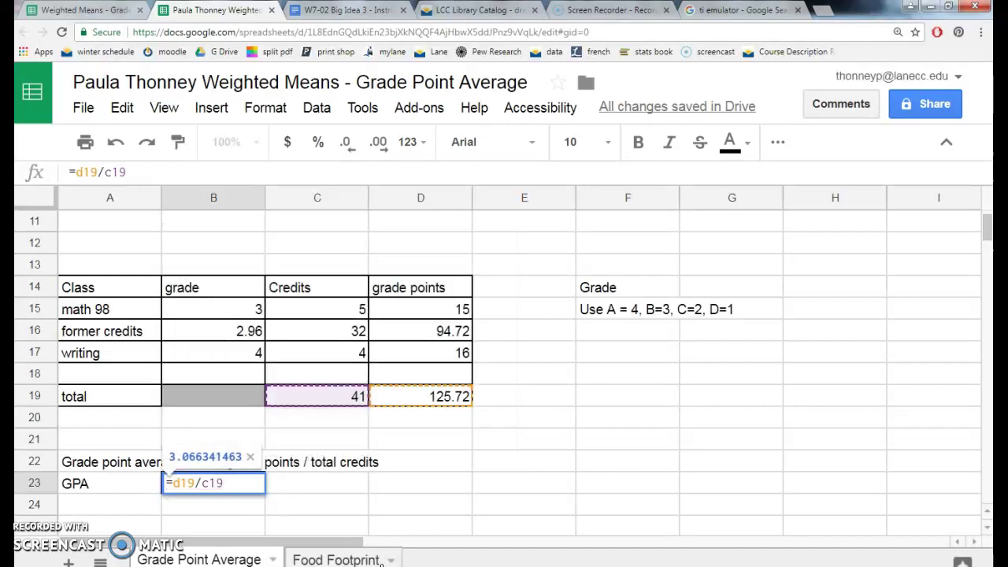
key("Return")
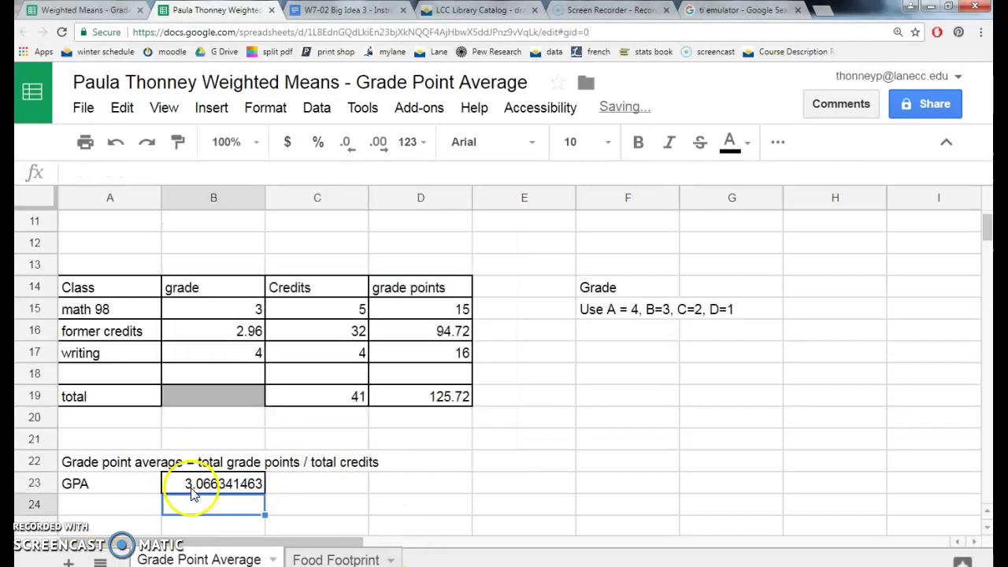